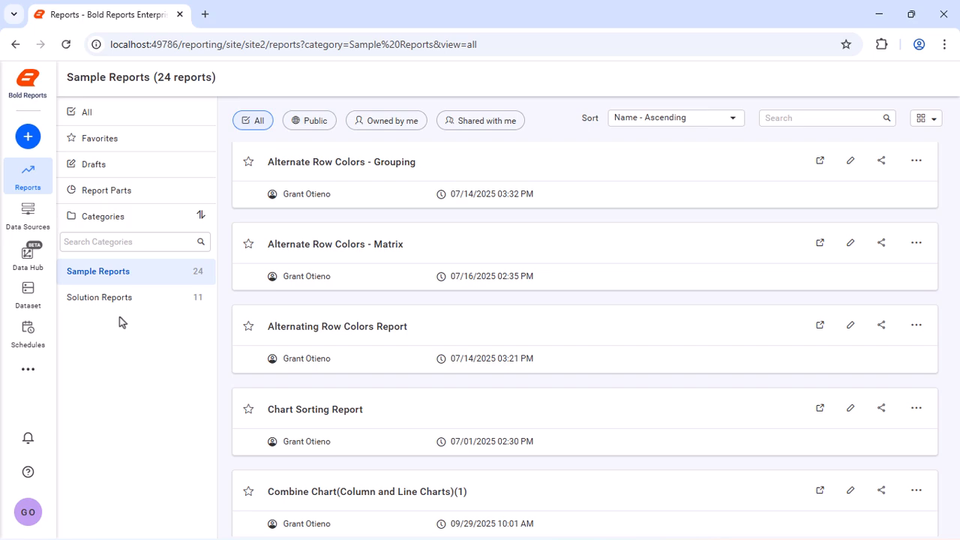
Step: Create a new report named "Dataset Parameters Report" and open it in the designer
left_click(28, 137)
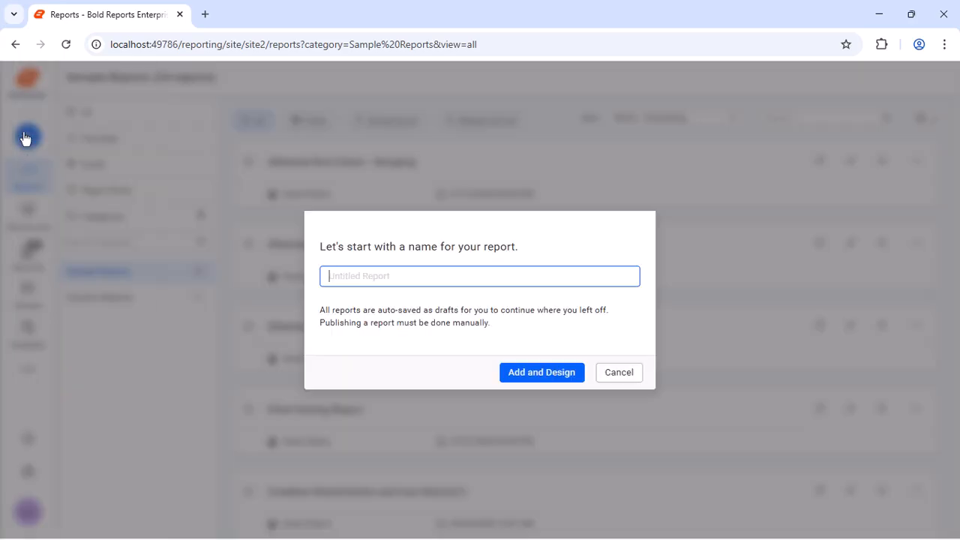
type("Dataset Parameters Report")
left_click(544, 372)
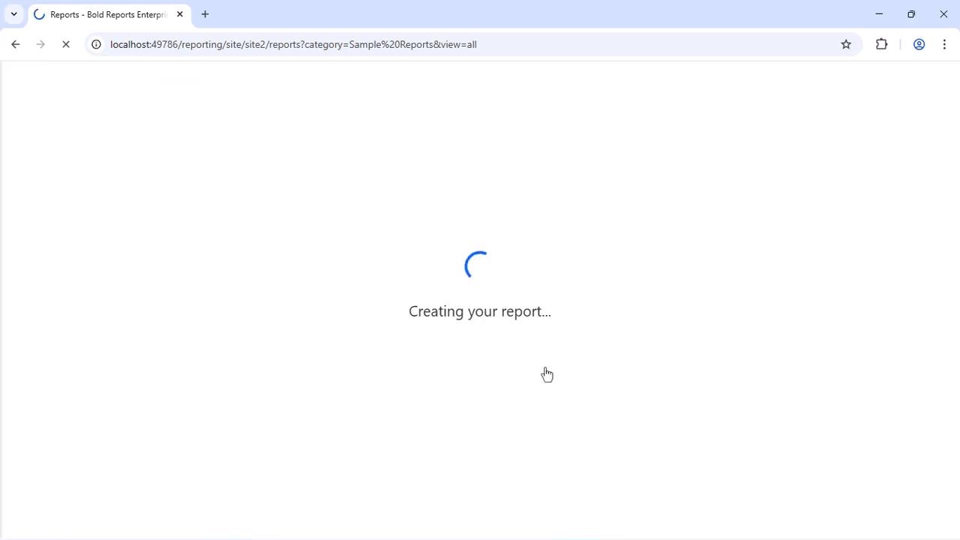
Step: Start a new database data source for the report and name it AdventureWorks
left_click(947, 166)
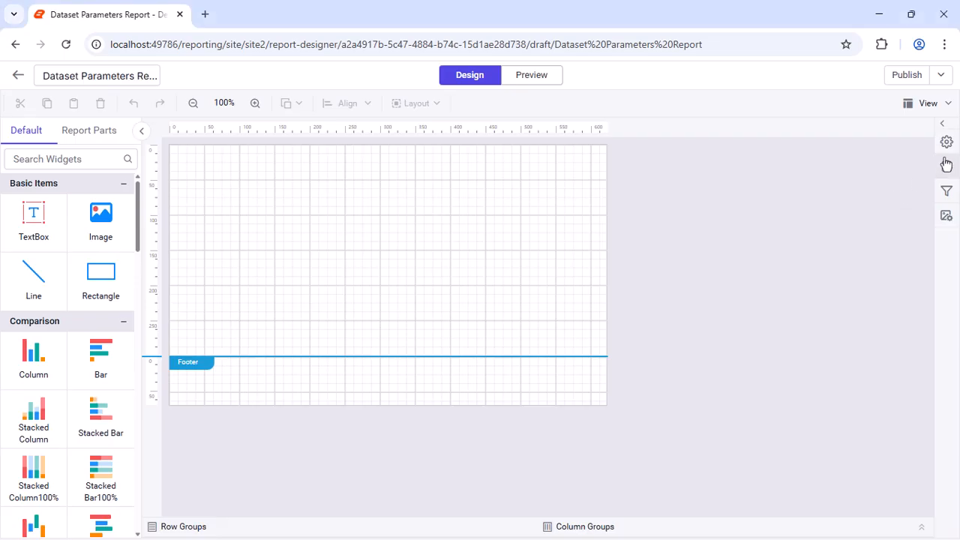
left_click(714, 518)
left_click(660, 214)
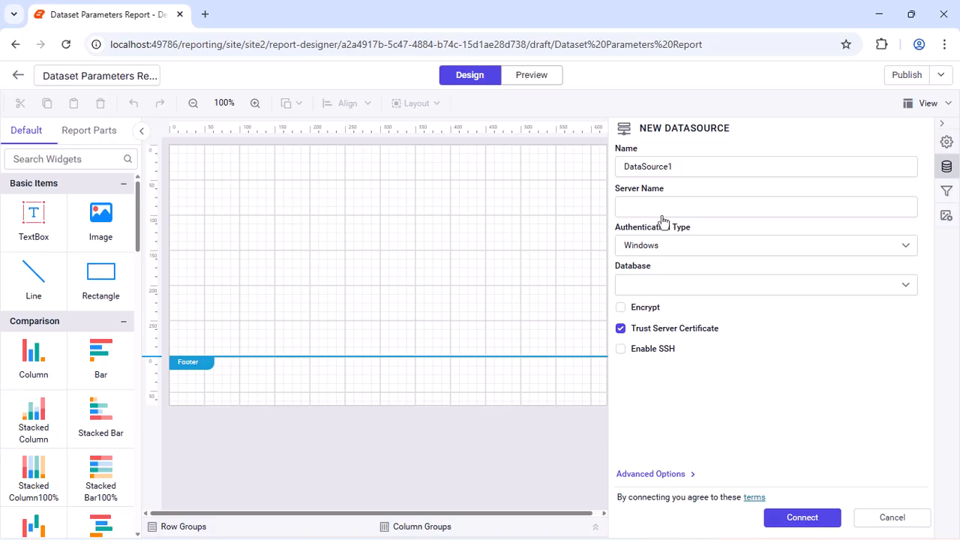
triple_click(800, 167)
type("AdventureWorks")
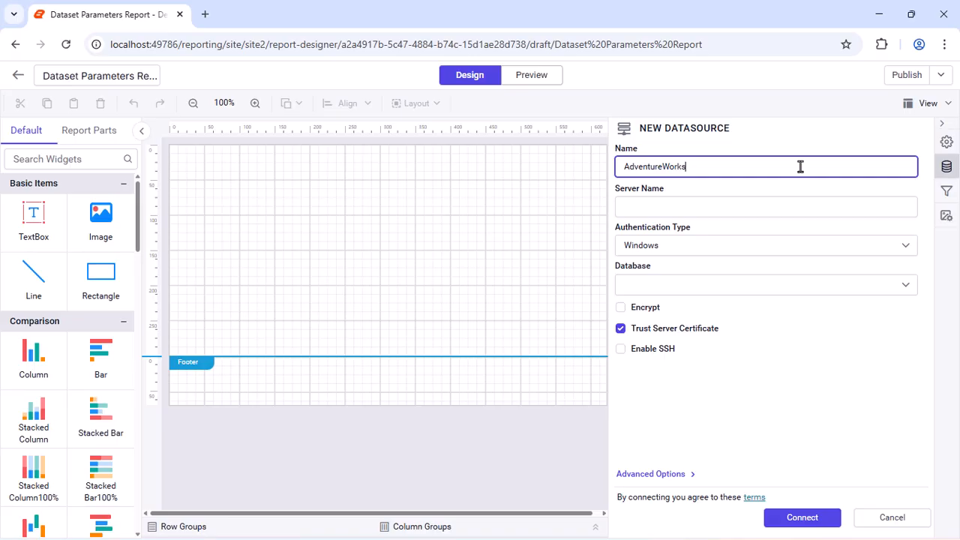
Step: Paste the database connection string with its credentials in the advanced options, set Authentication Type to None, and connect
left_click(644, 474)
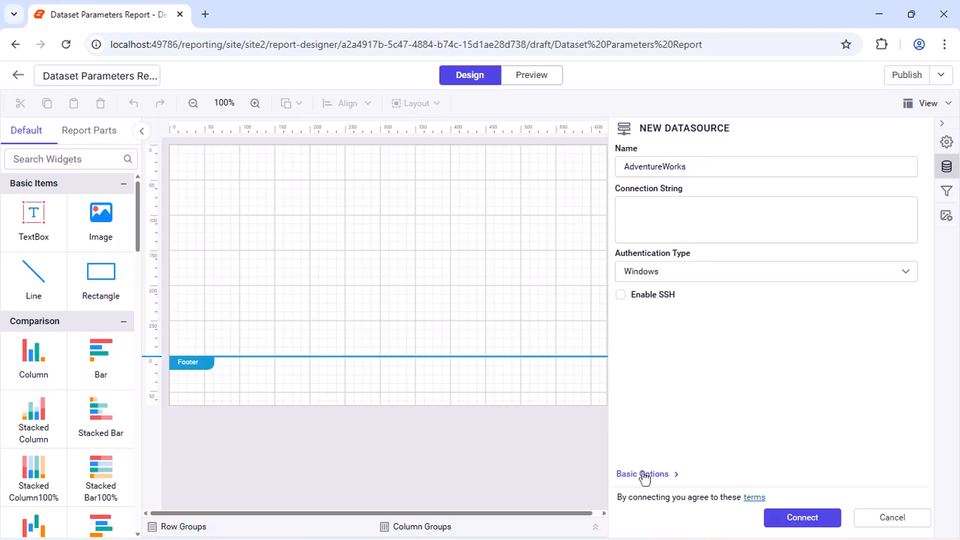
left_click(897, 230)
key("ctrl+v")
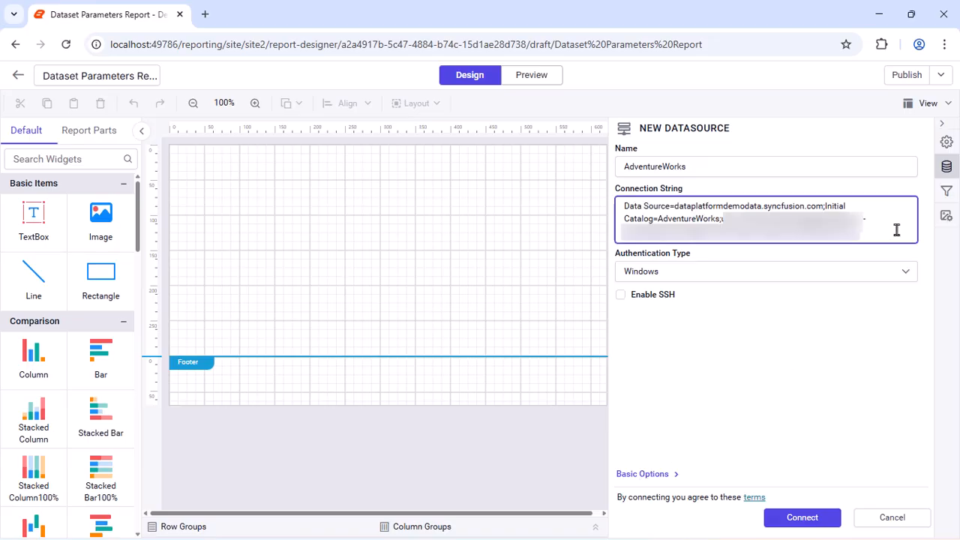
left_click(890, 278)
left_click(862, 363)
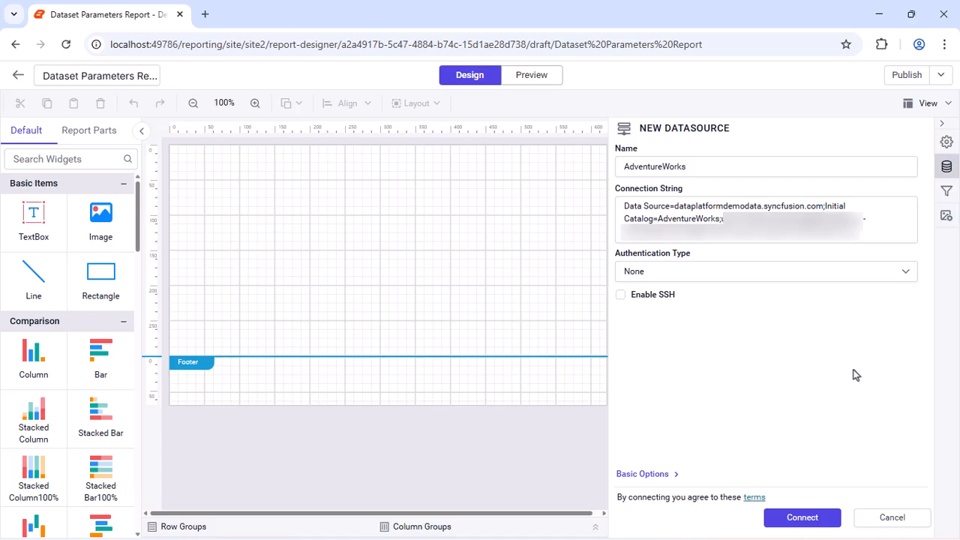
left_click(800, 518)
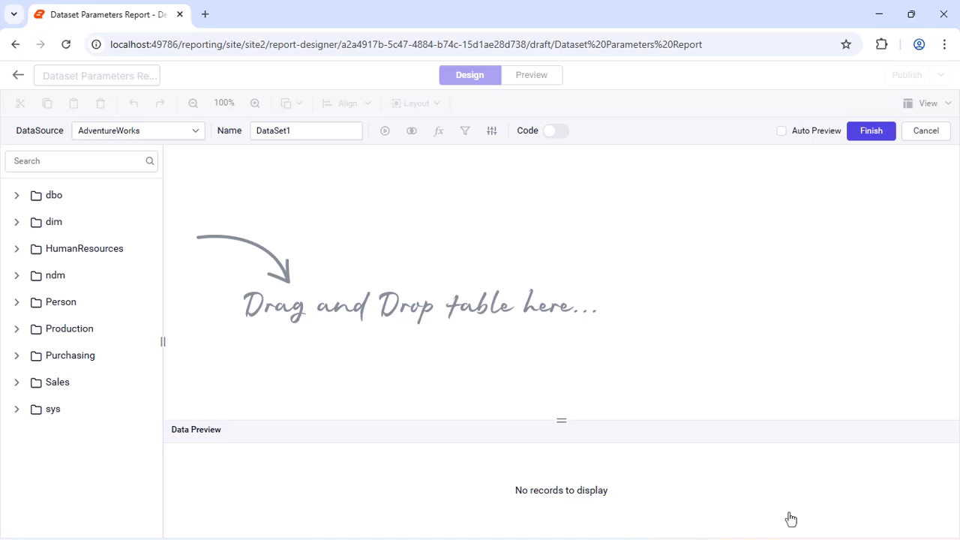
Step: Name the dataset SalesDataset and add the SalesOrderDetail table from the Sales schema to the query canvas
double_click(337, 133)
type("Sales")
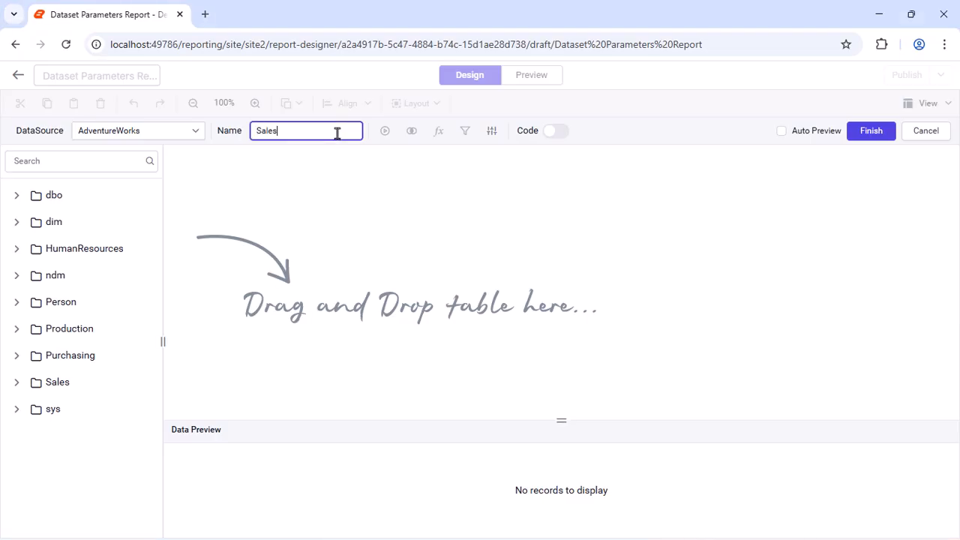
type("Dataset")
left_click(16, 383)
left_click(30, 410)
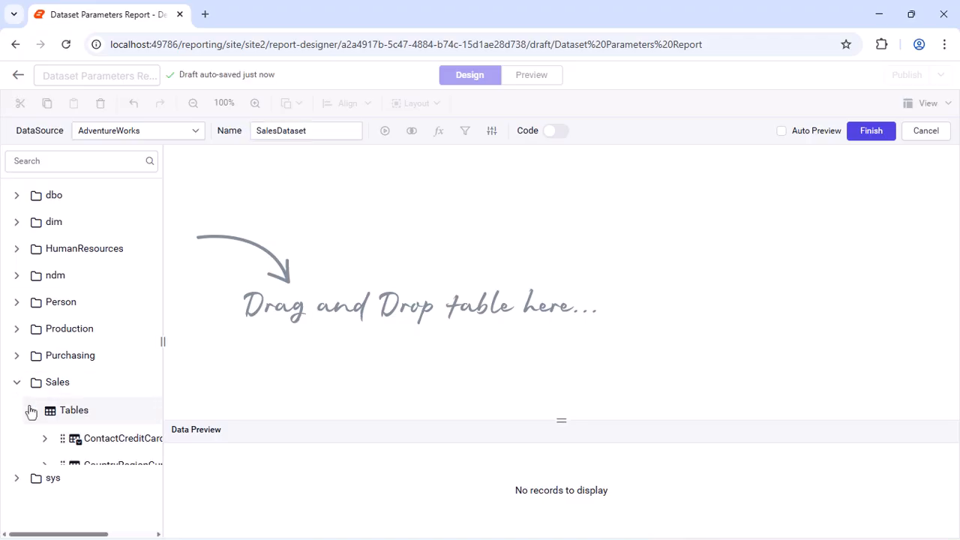
left_click_drag(159, 271, 474, 162)
left_click(45, 314)
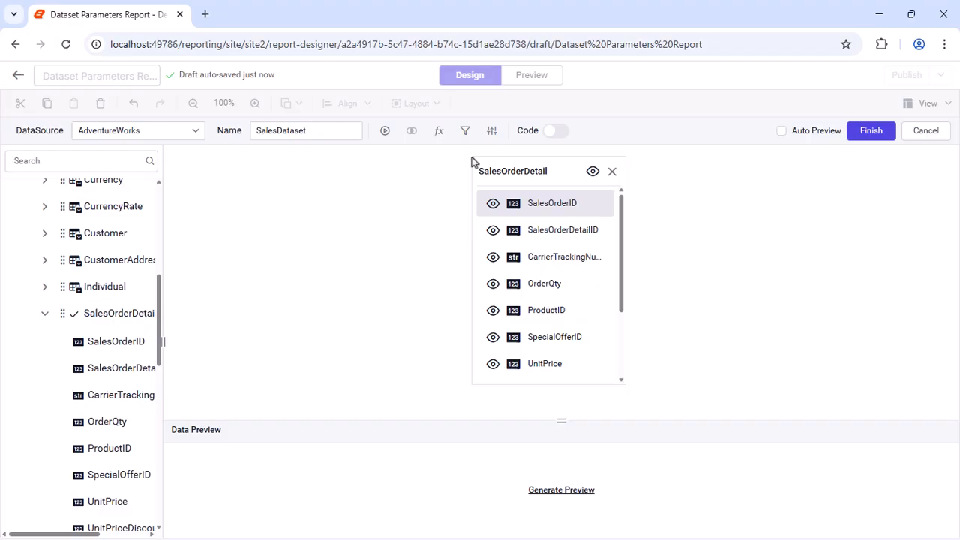
Step: Add a query filter where SalesOrderID Equals the sample sales order ID, and include it as a parameter
left_click(465, 131)
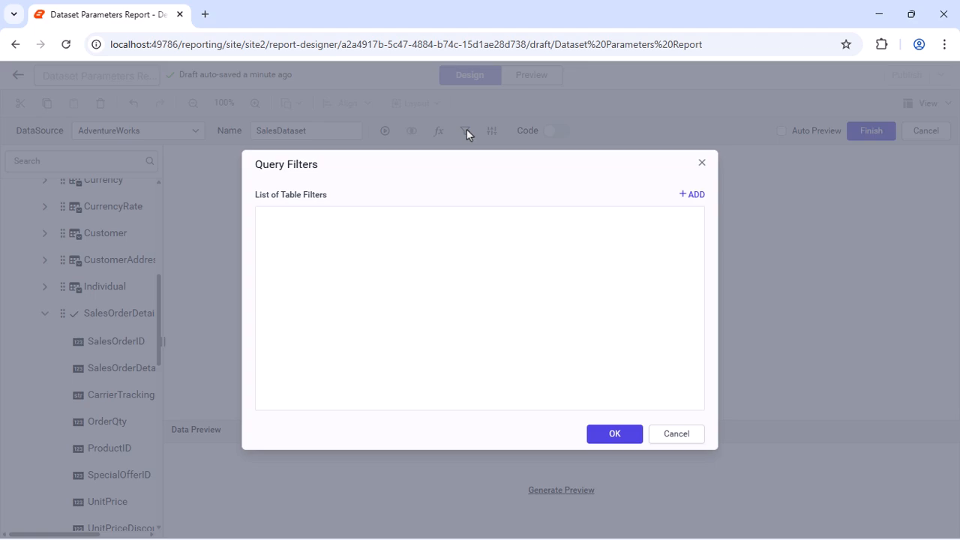
left_click(692, 195)
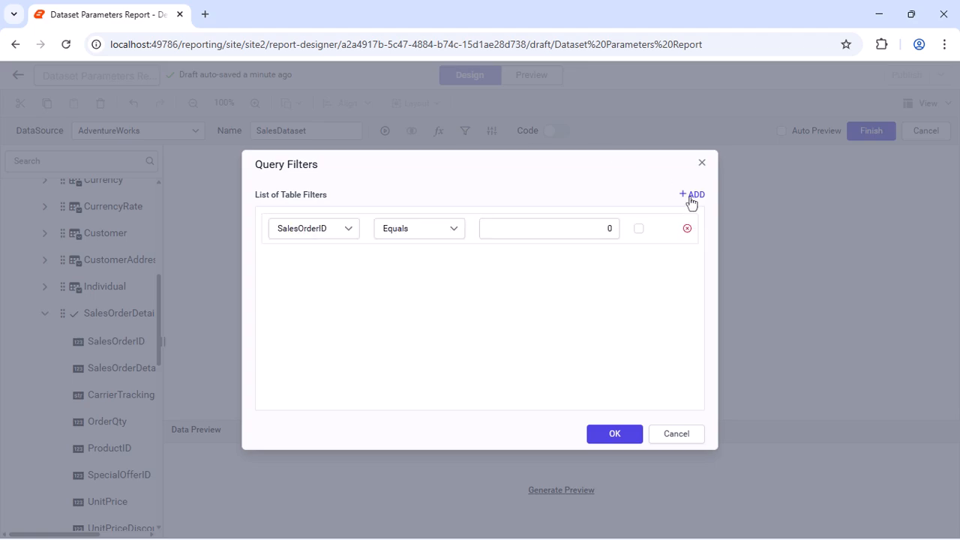
left_click(608, 228)
type("46325")
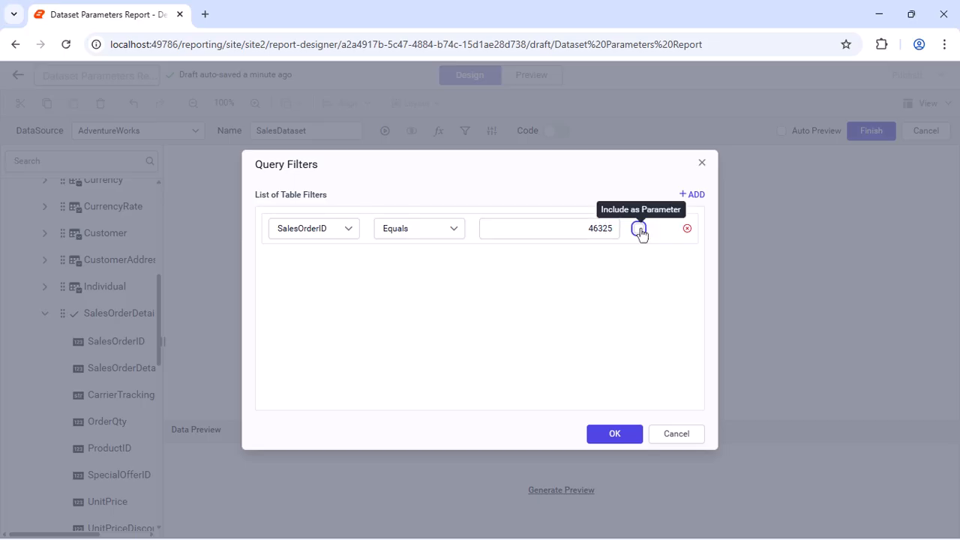
left_click(639, 230)
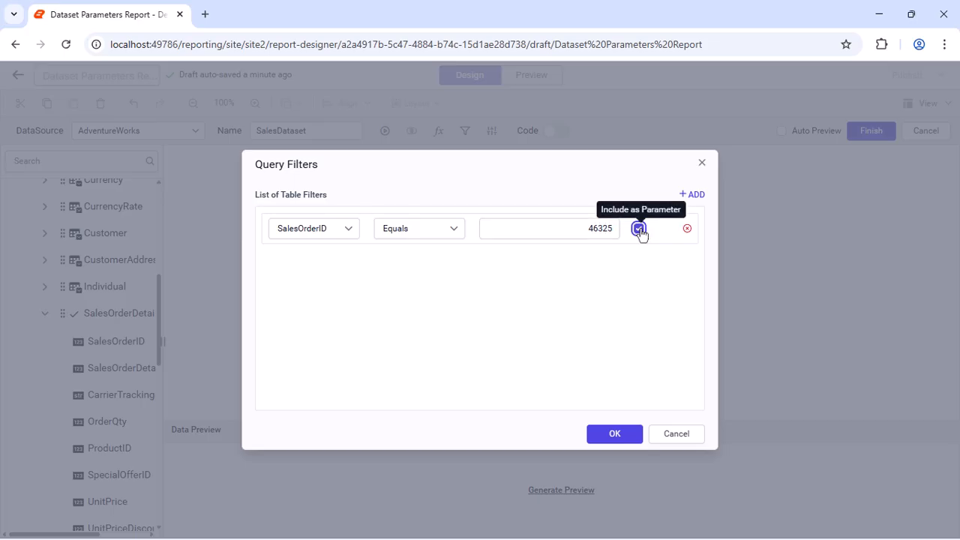
Step: Add an AND filter where OrderQty Equals 3, include it as a parameter, then apply the filters and finish the dataset
left_click(691, 195)
left_click(347, 294)
type("Ord")
left_click(339, 369)
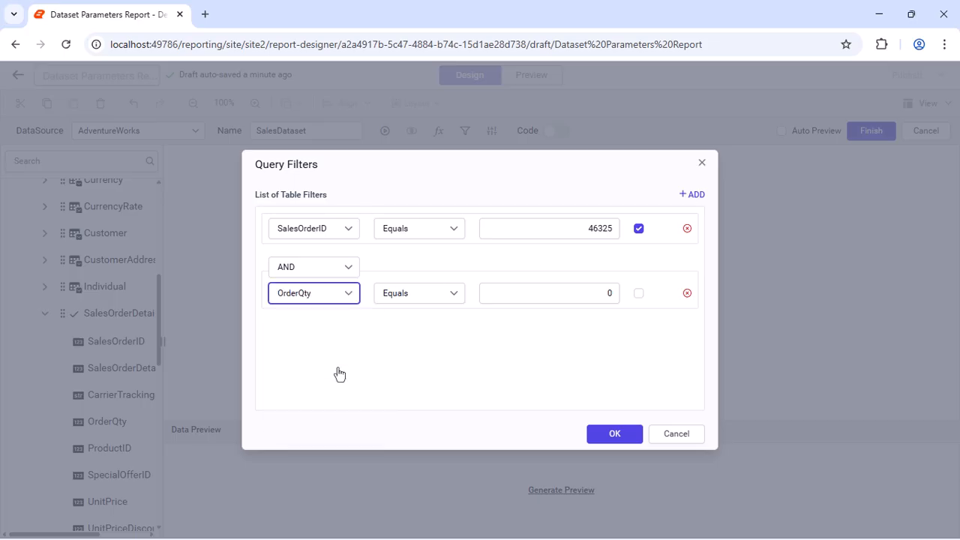
left_click(614, 293)
type("3")
left_click(638, 295)
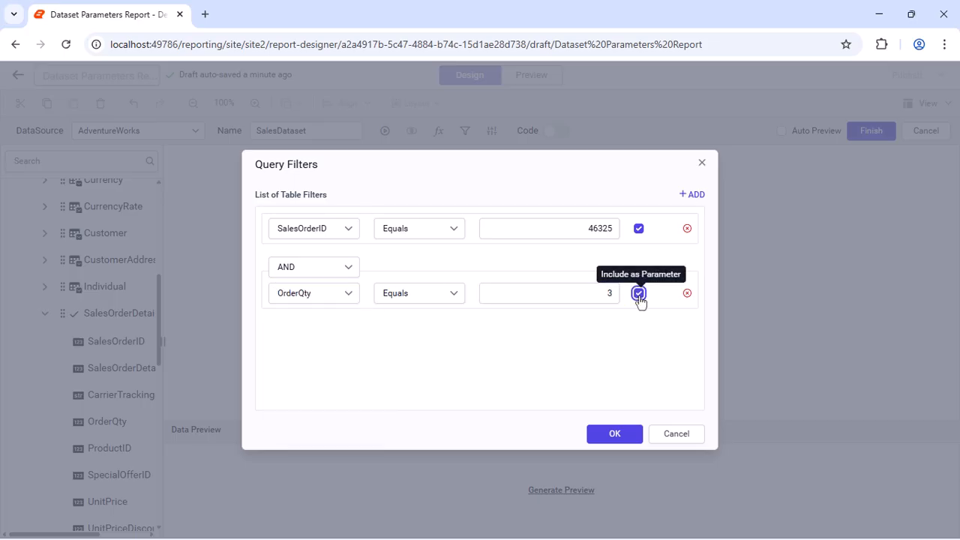
left_click(613, 435)
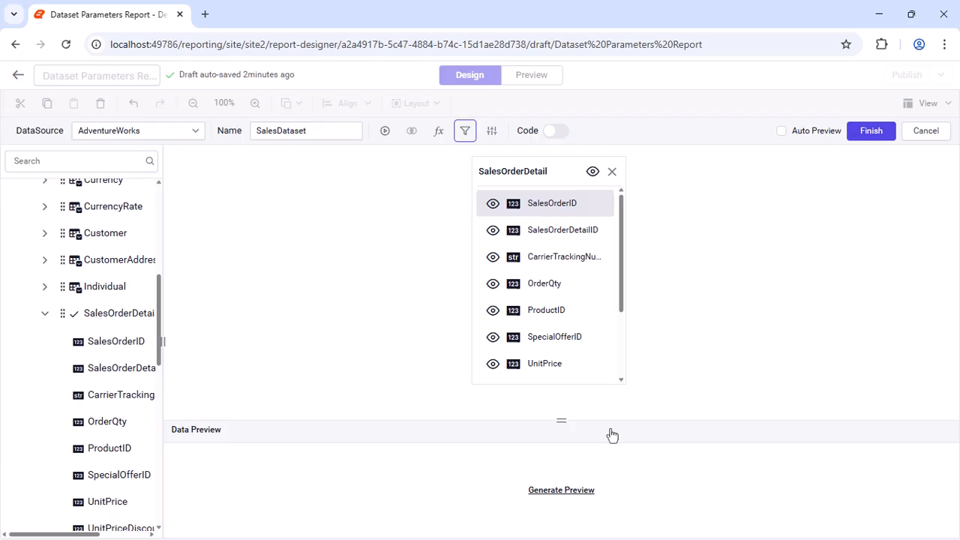
left_click(868, 131)
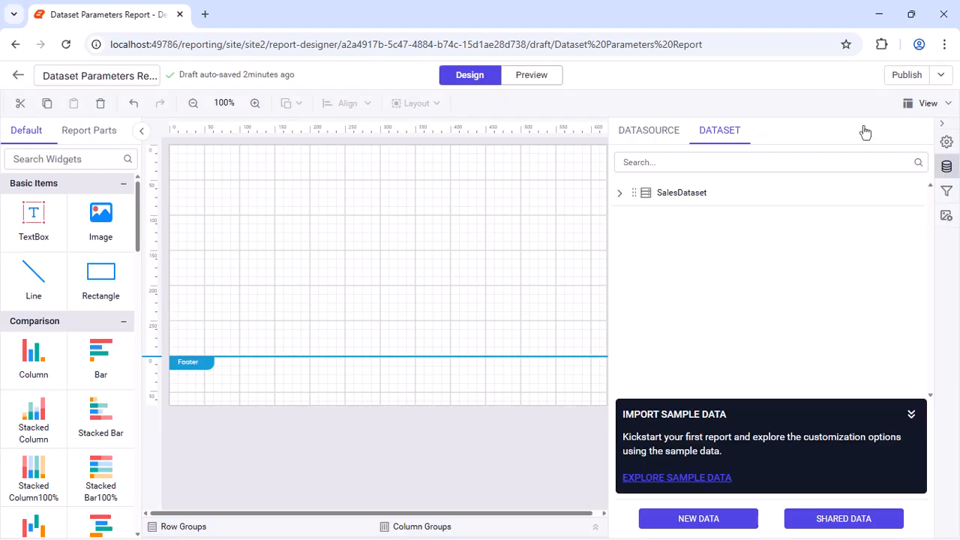
Step: Rename the report parameter SalesOrderDetail_SalesOrderID to OrderID, set its prompt to OrderID, and save it
left_click(946, 192)
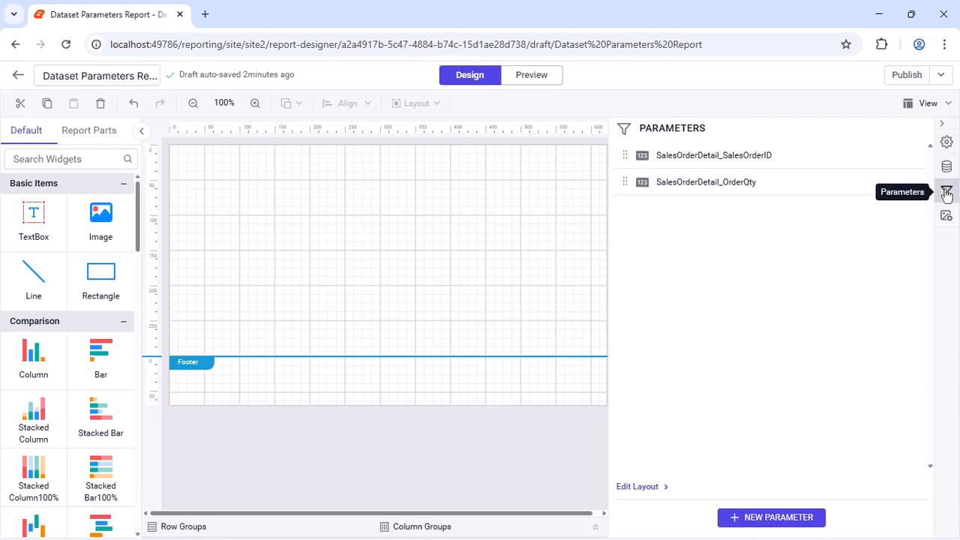
left_click(871, 172)
type("OrderID")
left_click(857, 199)
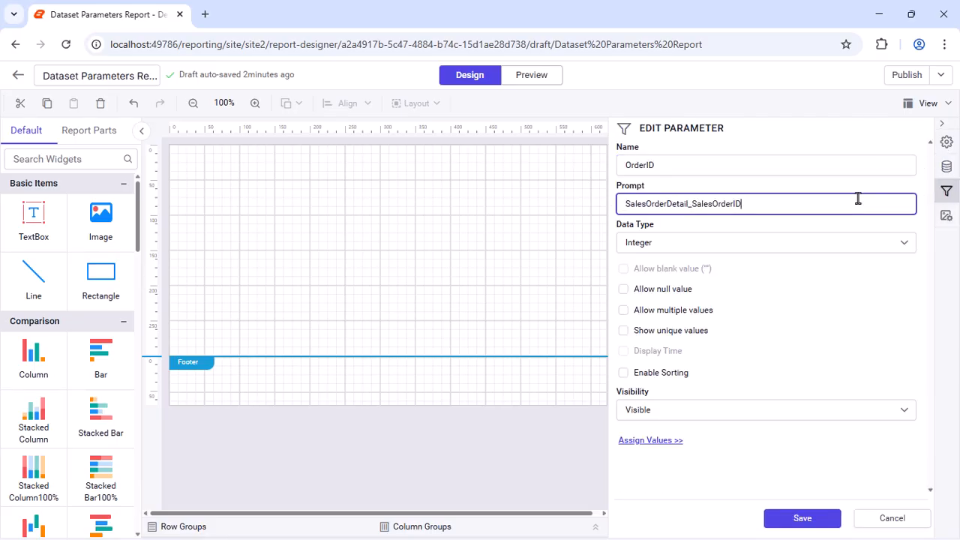
type("OrderID")
left_click(803, 518)
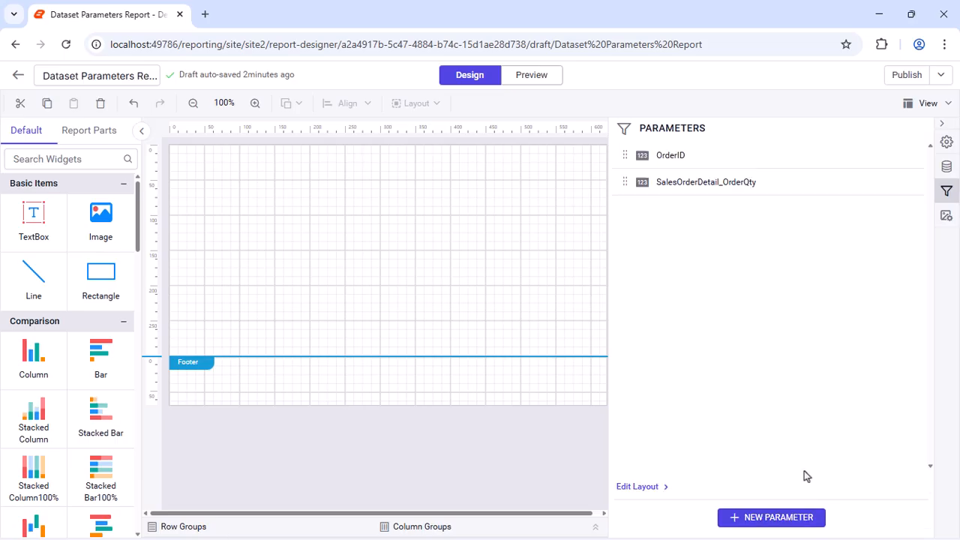
Step: Rename the report parameter SalesOrderDetail_OrderQty to OrderQuantity, set its prompt to OrderQuantity, and save it
left_click(909, 183)
left_click(856, 199)
type("OrderQuantity")
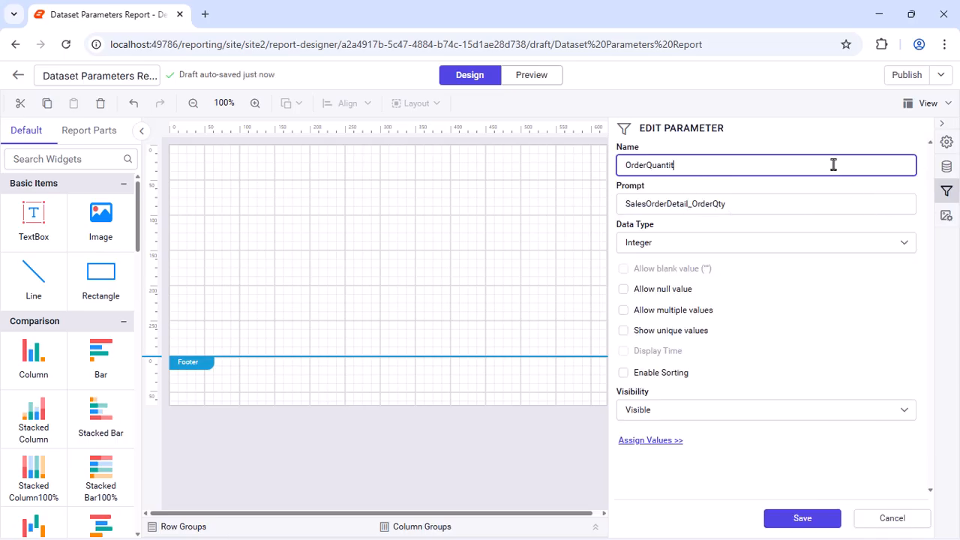
left_click(821, 201)
type("OrderQuantity")
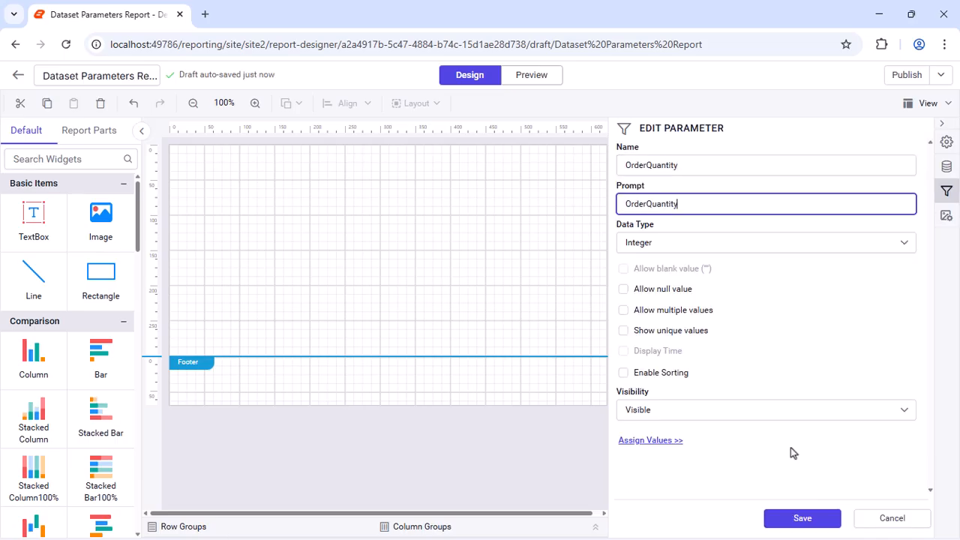
left_click(784, 518)
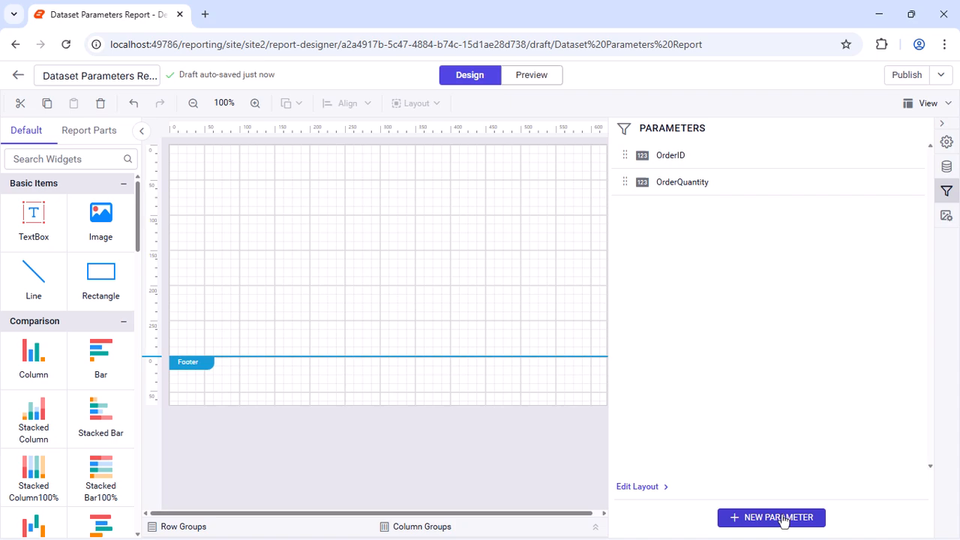
Step: Reopen SalesDataset for editing and add two dataset parameters named OrderID and OrderQuantity
left_click(946, 166)
left_click(908, 193)
left_click(863, 213)
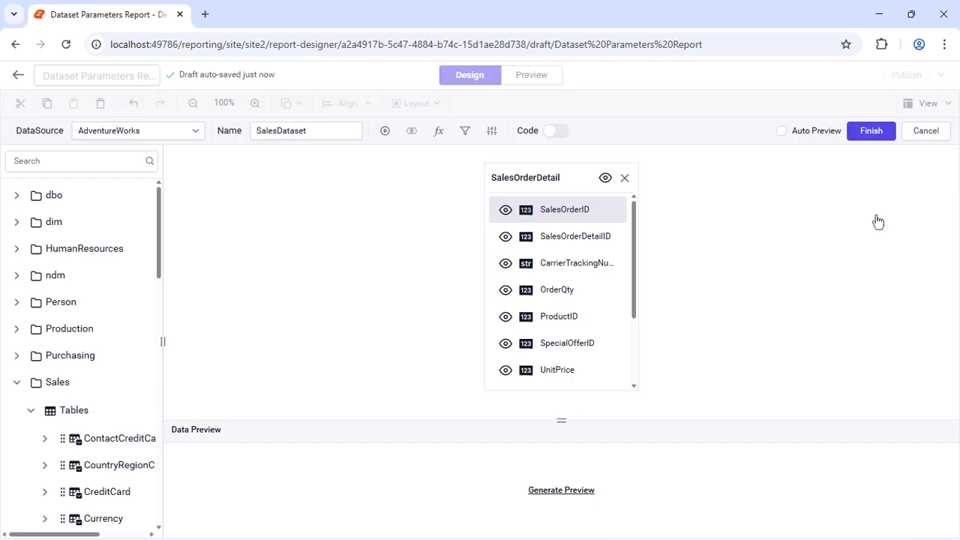
left_click(464, 131)
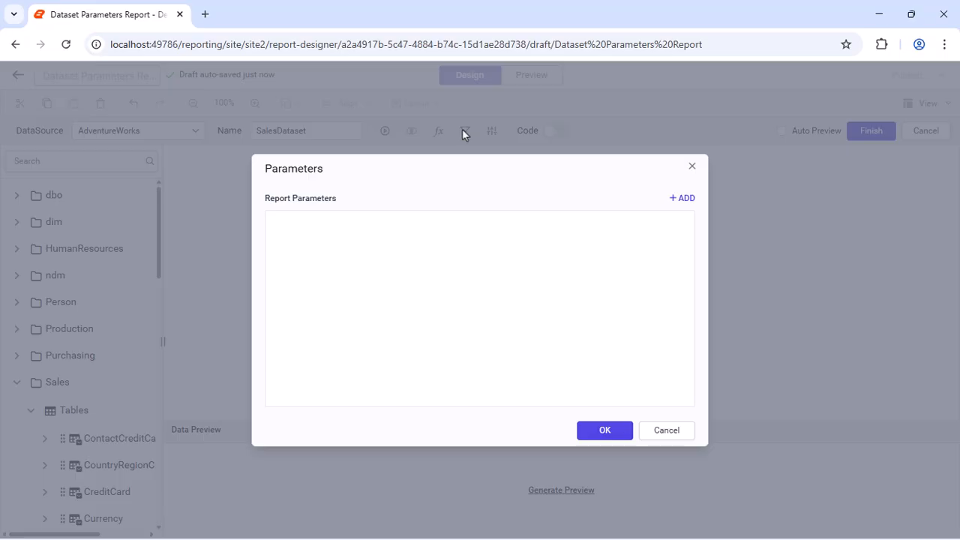
left_click(680, 200)
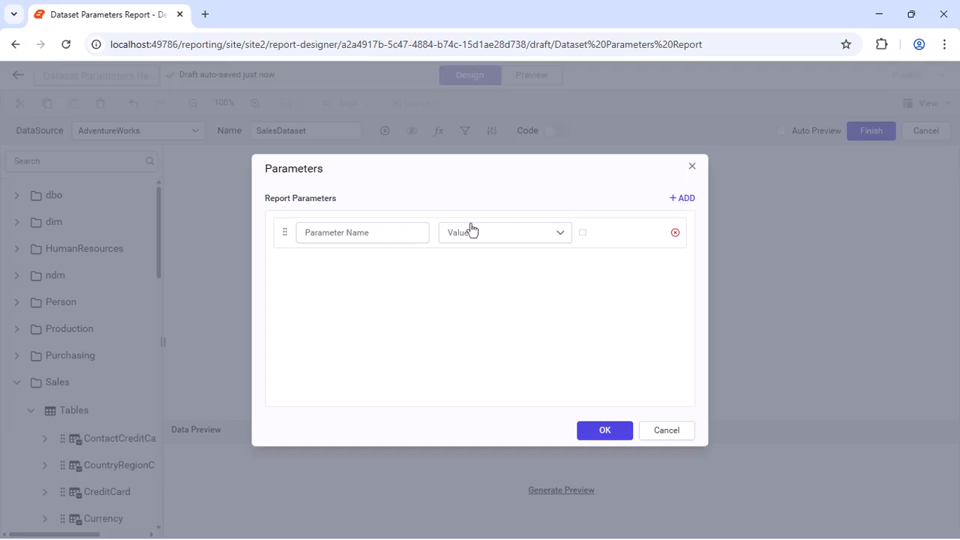
left_click(410, 234)
type("OrderID")
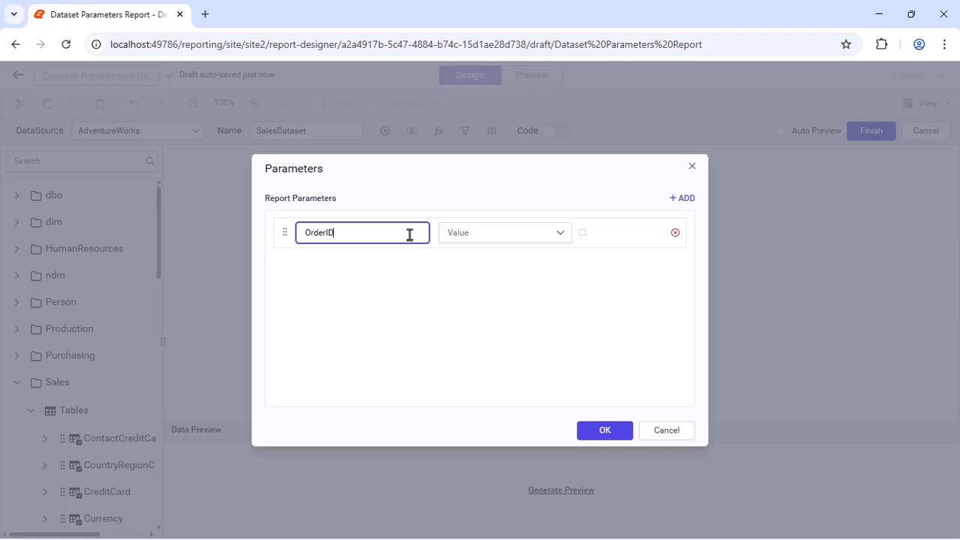
left_click(682, 200)
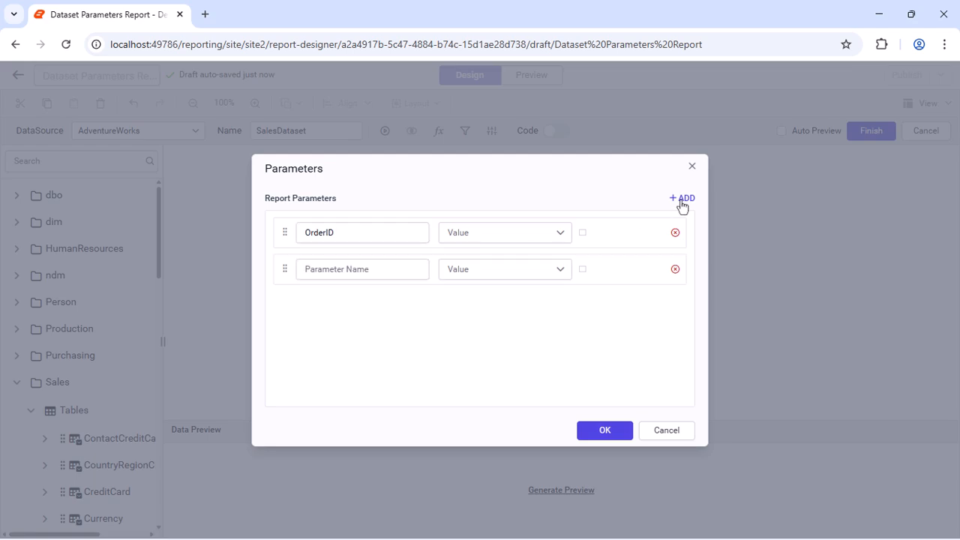
left_click(405, 266)
type("OrderQuantity")
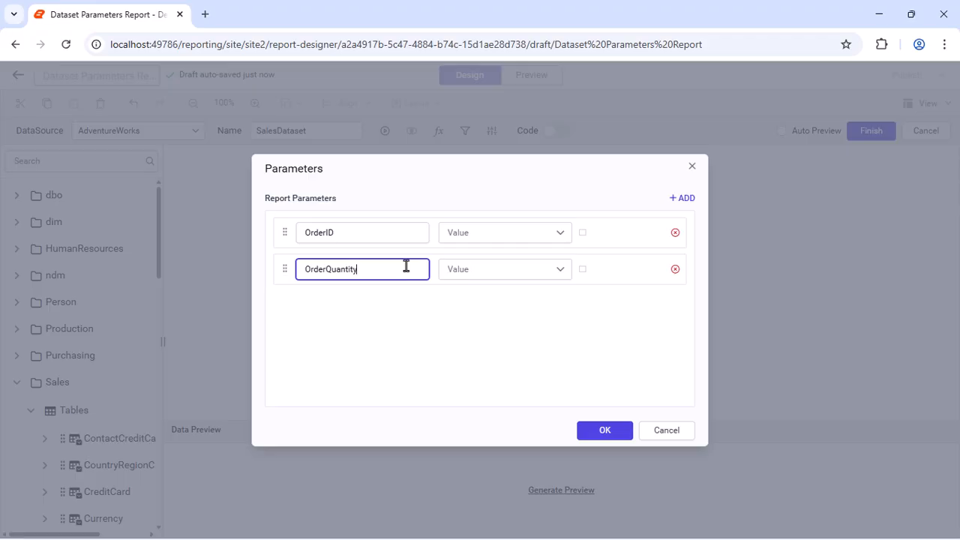
Step: Map the OrderID and OrderQuantity dataset parameters to the values of the report parameters with the same names, and apply
left_click(561, 239)
left_click(525, 259)
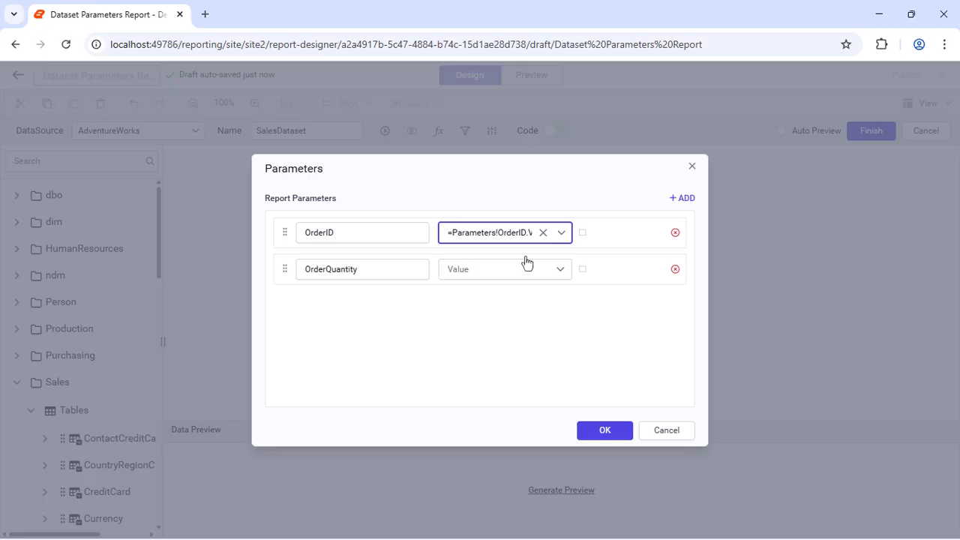
left_click(553, 271)
left_click(510, 317)
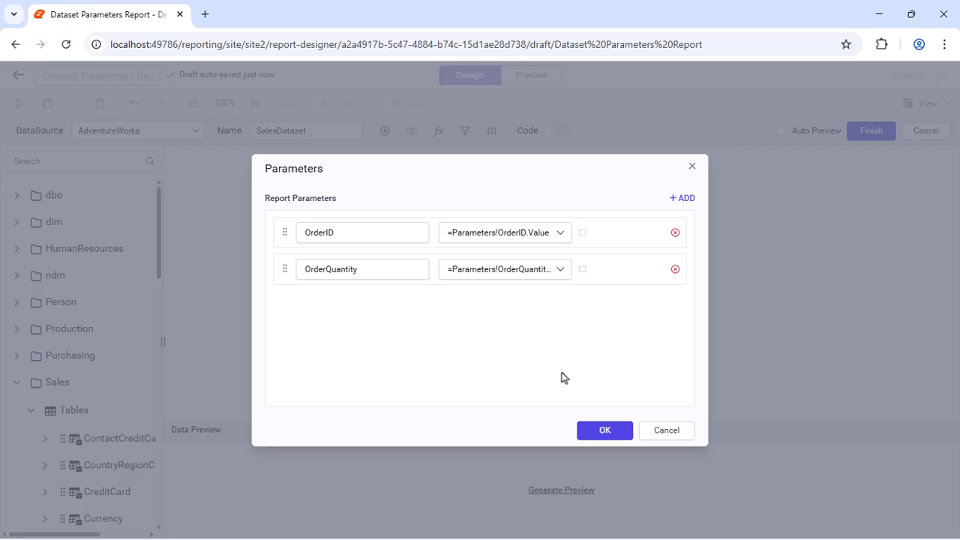
left_click(604, 430)
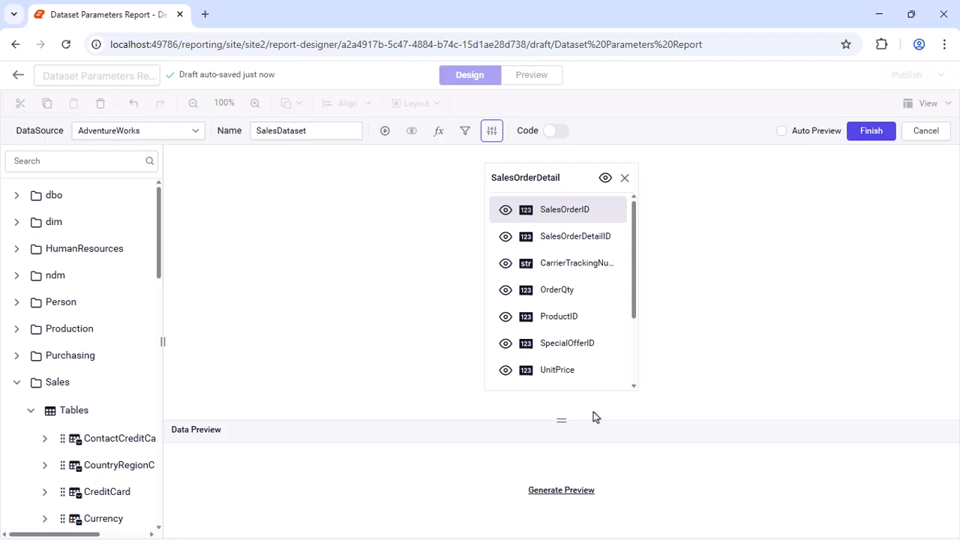
Step: Generate a data preview of SalesDataset and finish editing the dataset
left_click(383, 138)
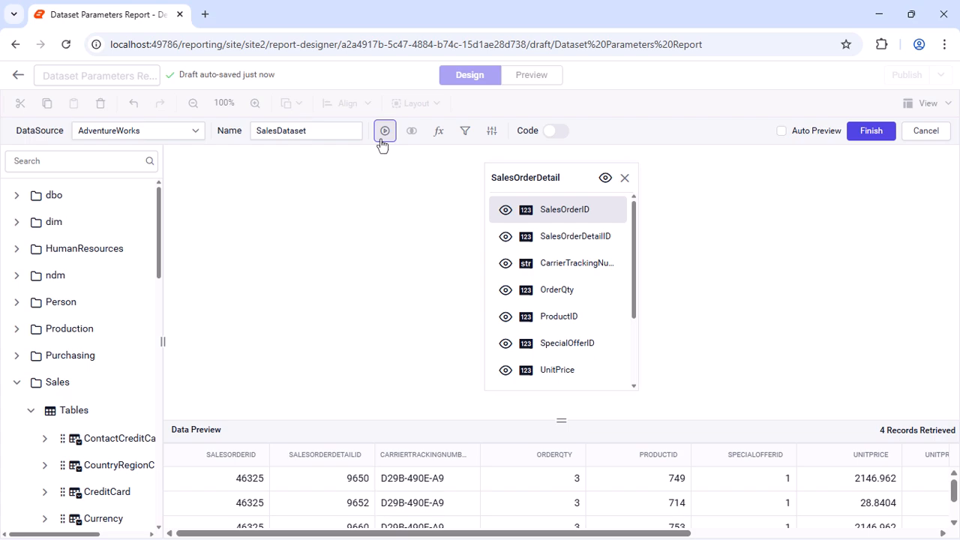
left_click(870, 133)
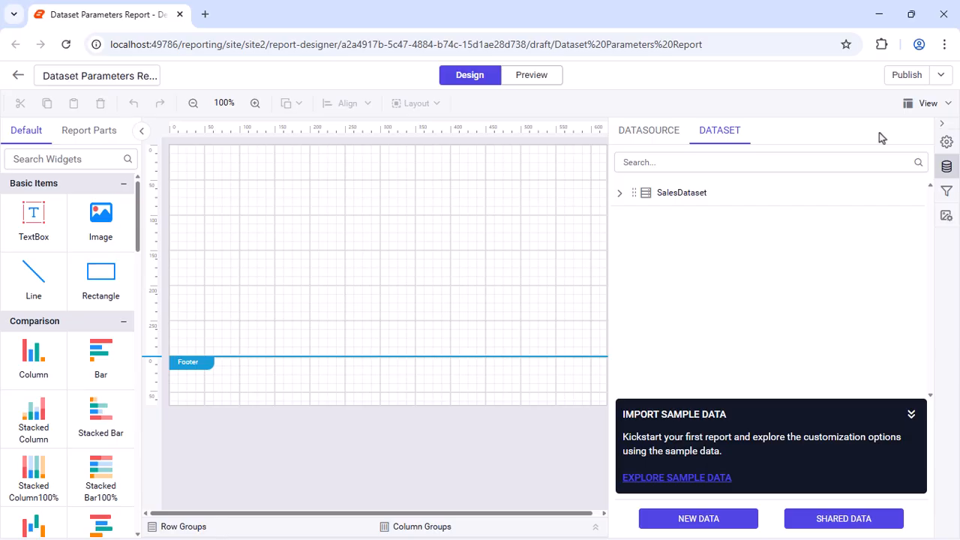
Step: Show the report header and place a rectangle in it, resized into a banner spanning the full header width
left_click(928, 102)
left_click(900, 130)
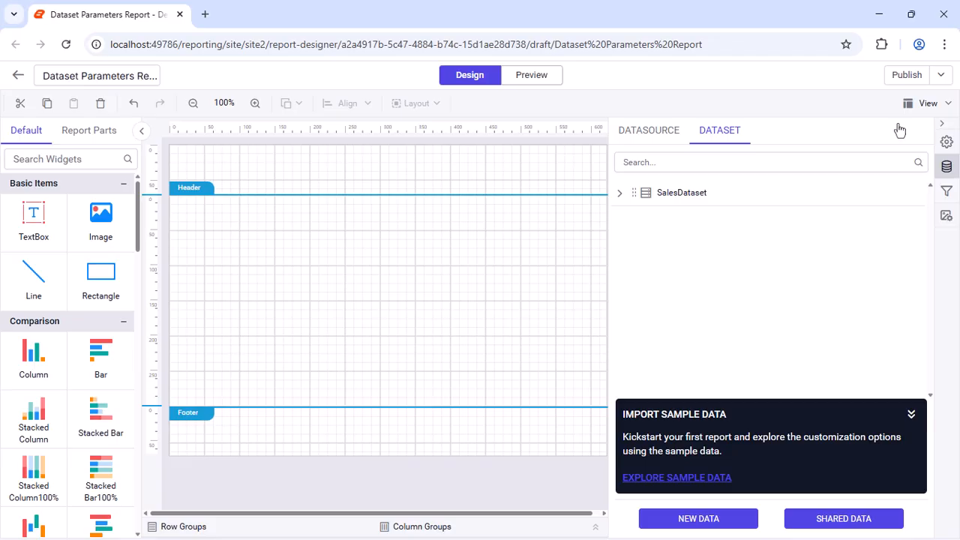
left_click_drag(100, 274, 172, 152)
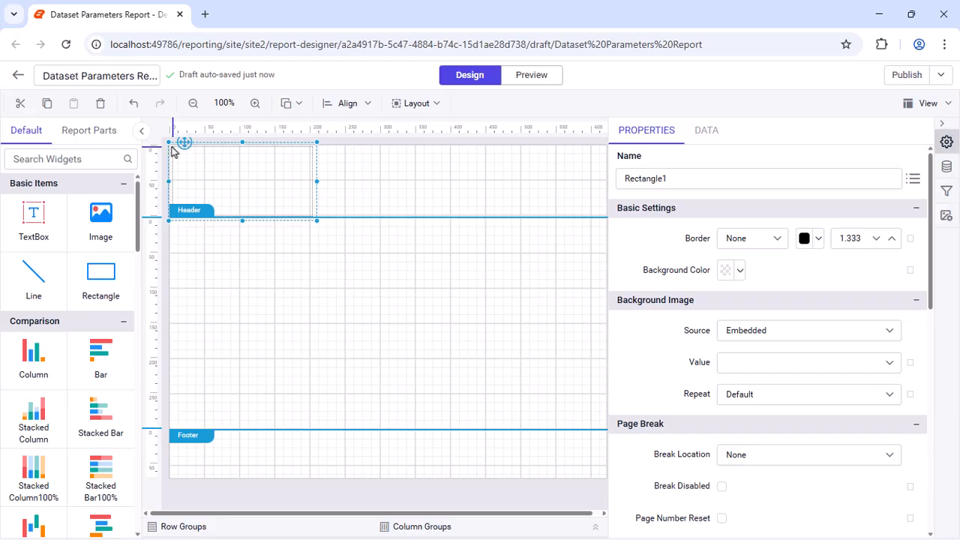
left_click_drag(317, 220, 597, 193)
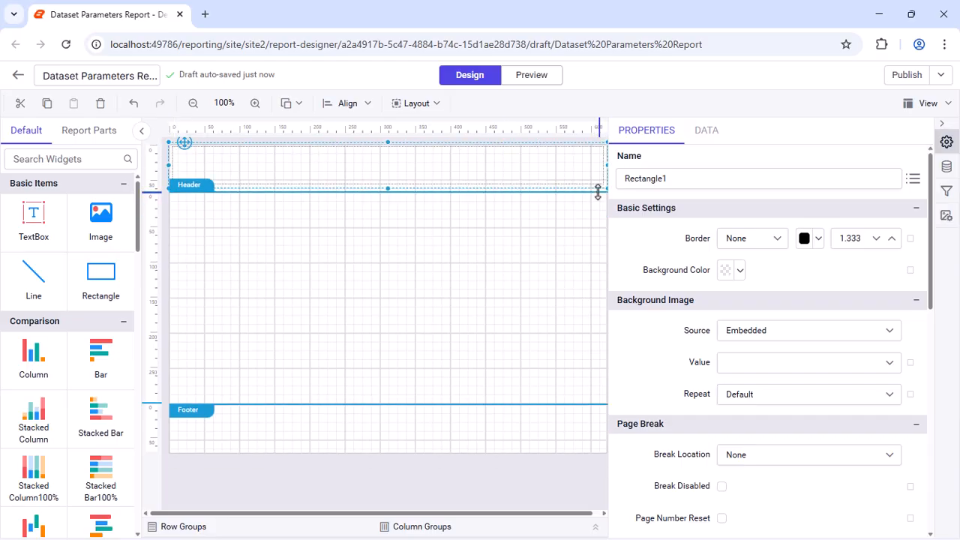
Step: Fill the header rectangle with a custom dark grey background color pasted into the color picker
left_click(741, 270)
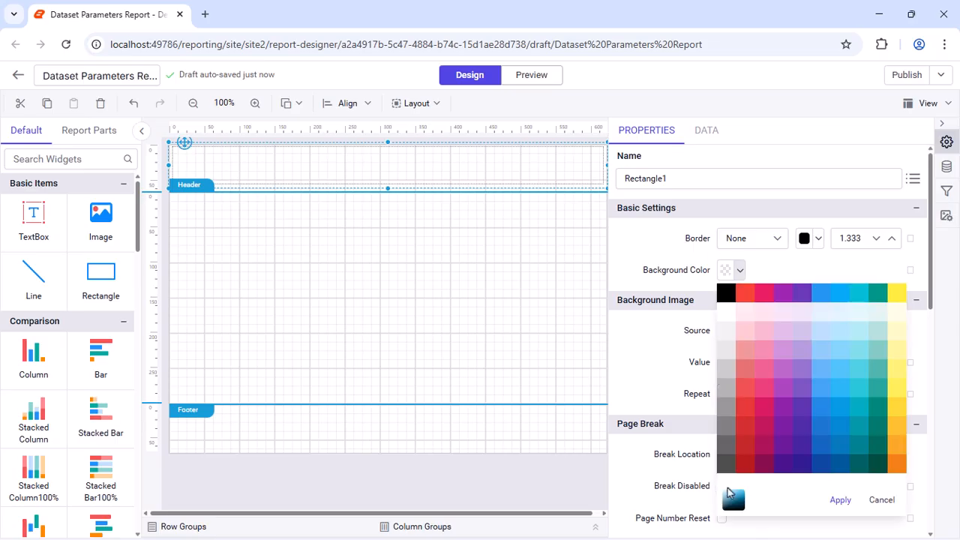
left_click(732, 494)
double_click(771, 300)
key("ctrl+v")
left_click(891, 334)
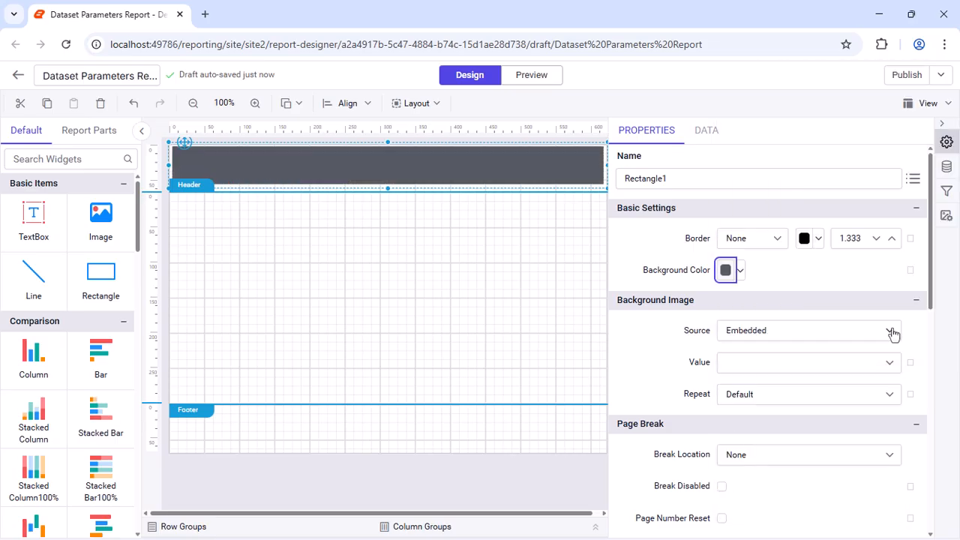
Step: Add a text box reading "Sales Order Details" on the left part of the header banner
left_click_drag(33, 218, 350, 178)
type("Sales Order Detail")
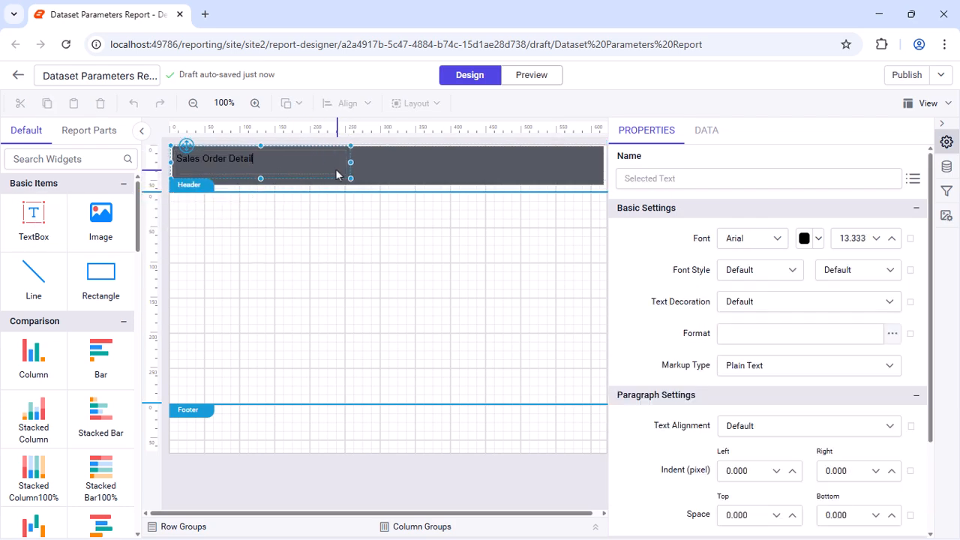
type("s")
left_click(336, 175)
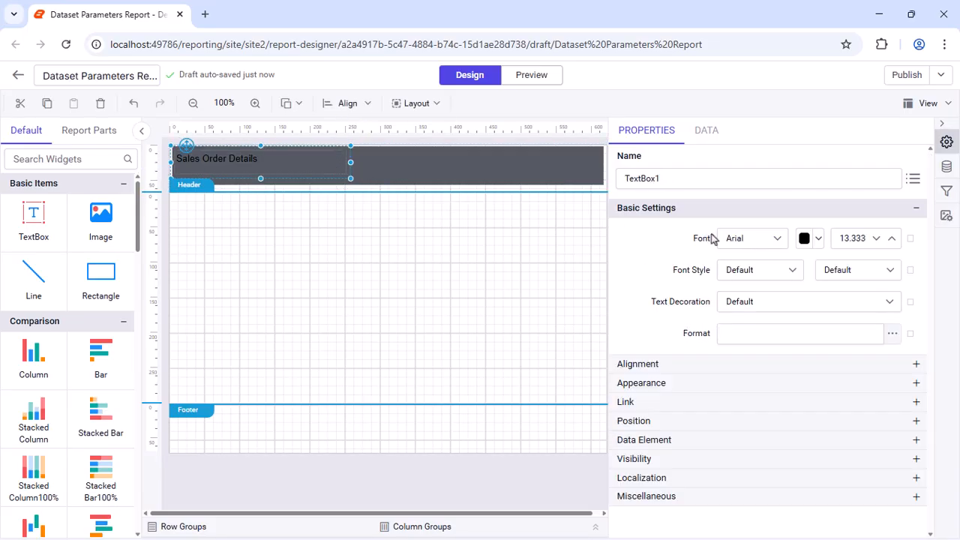
Step: Set the title text box's font to Segoe UI and its font color to white
left_click(750, 238)
type("Seg")
left_click(751, 359)
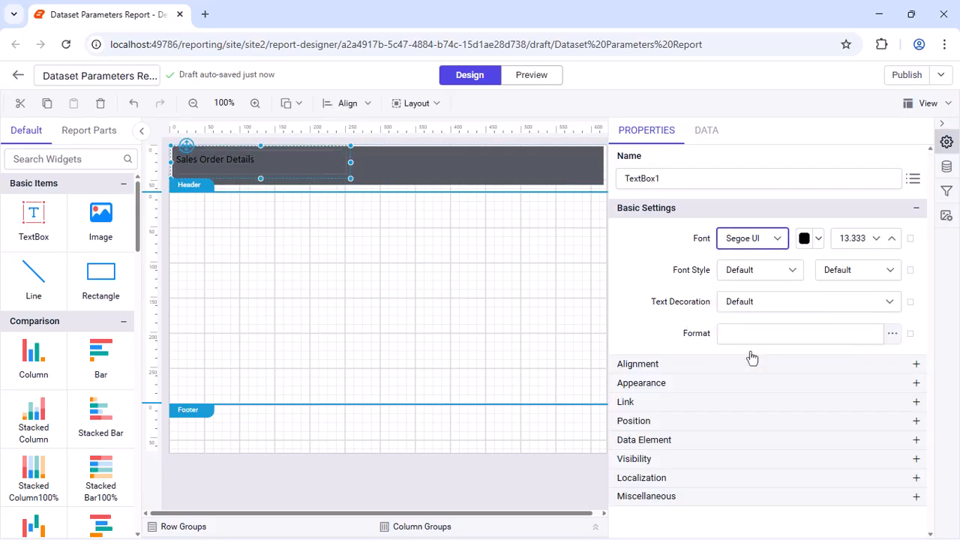
left_click(809, 239)
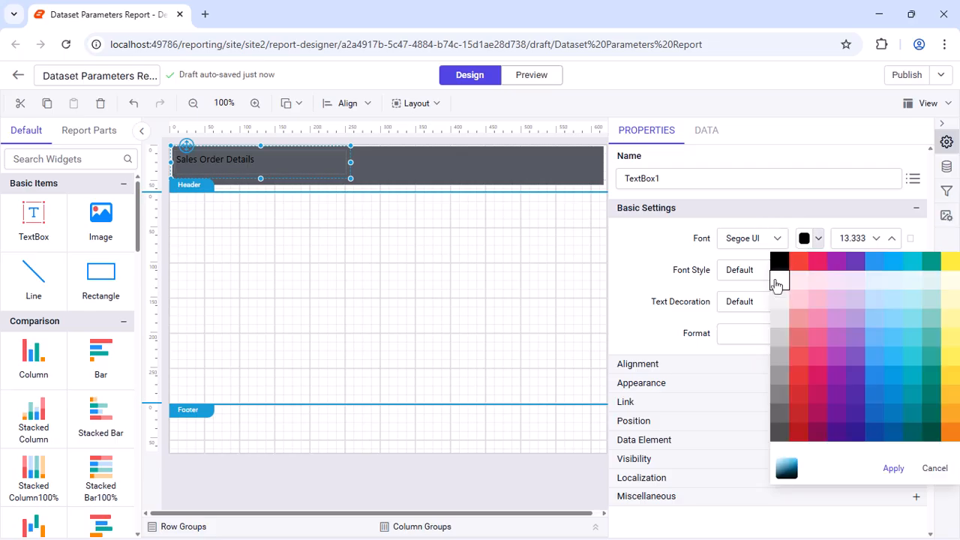
left_click(776, 280)
left_click(893, 469)
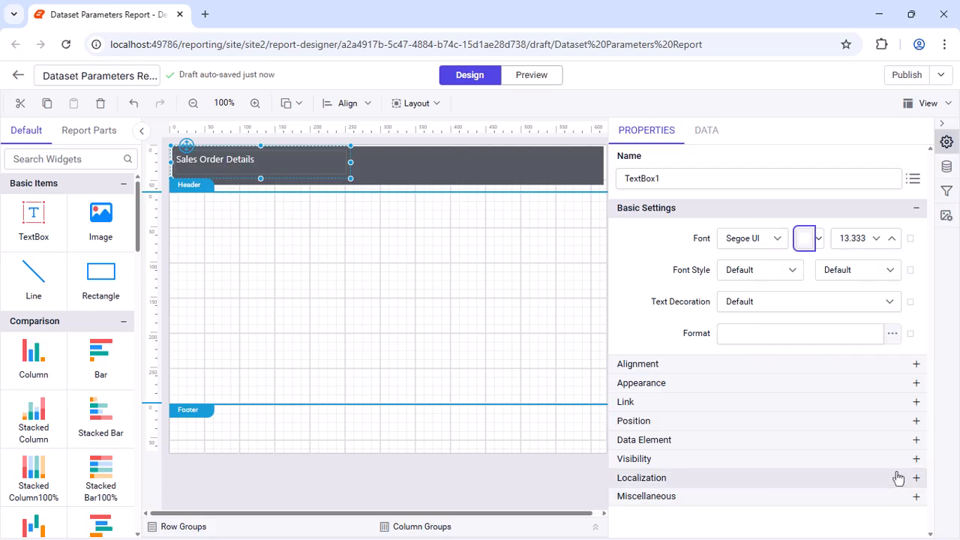
Step: Increase the title's font size to 18.333 and make it bold
left_click(867, 239)
scroll(866, 238, "up", 5)
left_click(863, 255)
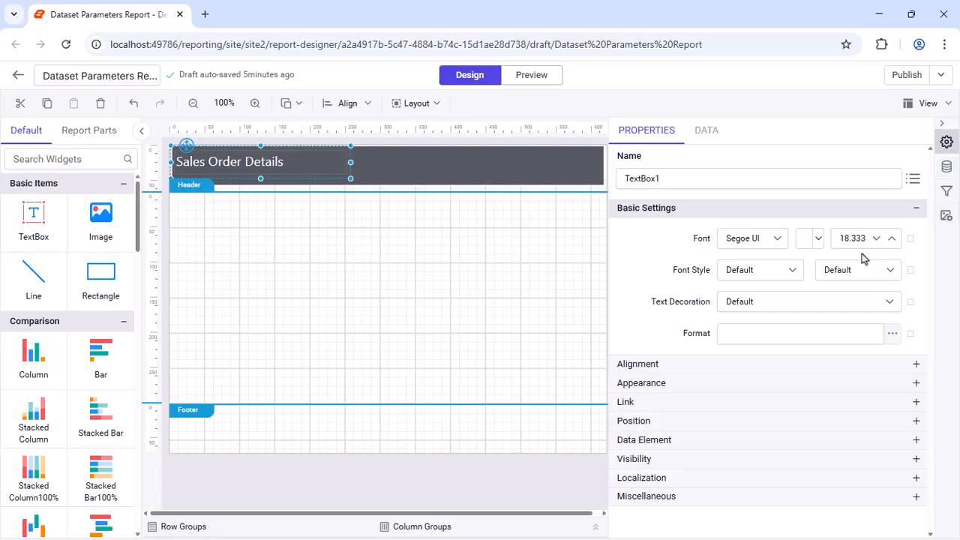
left_click(862, 269)
scroll(855, 345, "down", 2)
left_click(856, 350)
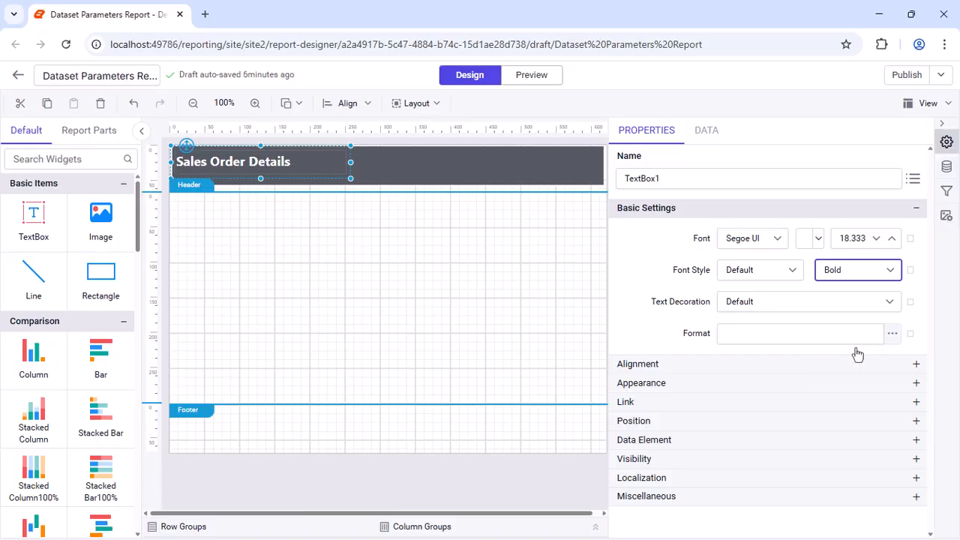
Step: Set the title's vertical alignment to Middle and reduce the header height to fit the banner
left_click(859, 364)
left_click(809, 425)
left_click(739, 493)
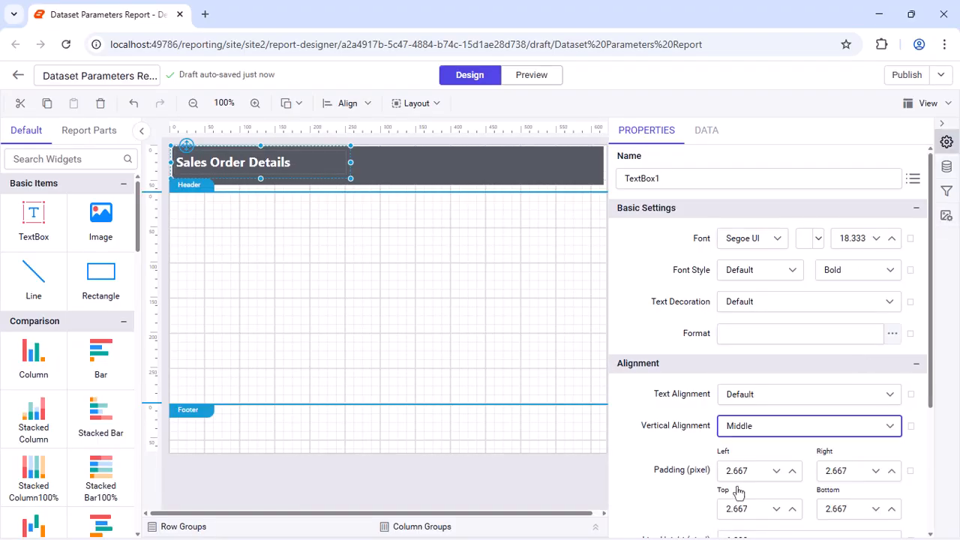
left_click_drag(372, 193, 368, 185)
left_click(322, 187)
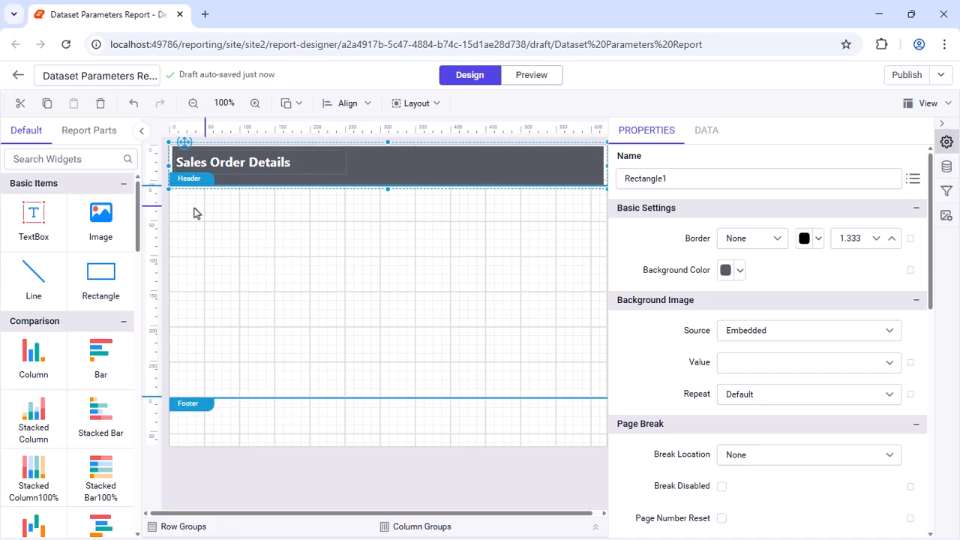
Step: Insert a table at the upper left of the report body and add a fourth column right of the third
scroll(33, 330, "down", 4)
left_click_drag(33, 331, 179, 196)
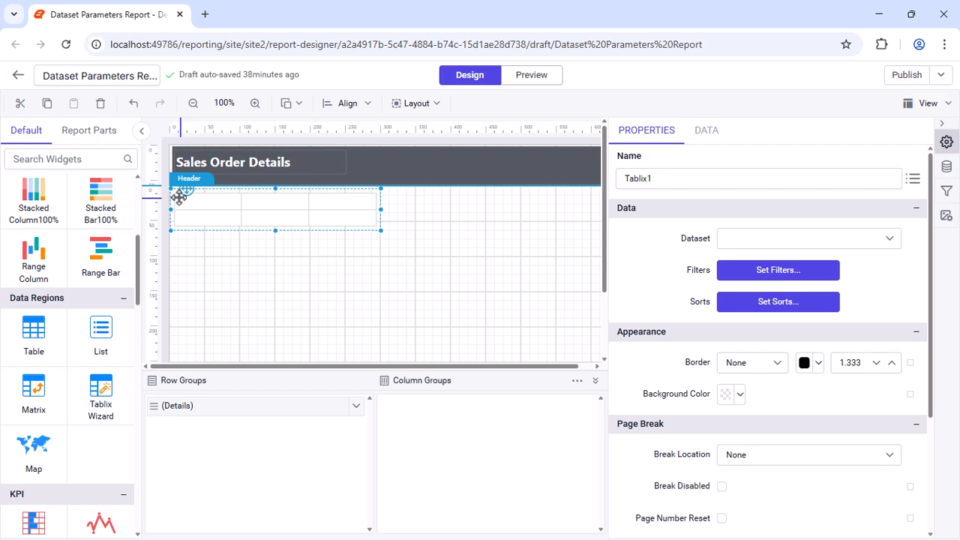
left_click(328, 201)
right_click(332, 190)
mouse_move(363, 200)
left_click(460, 220)
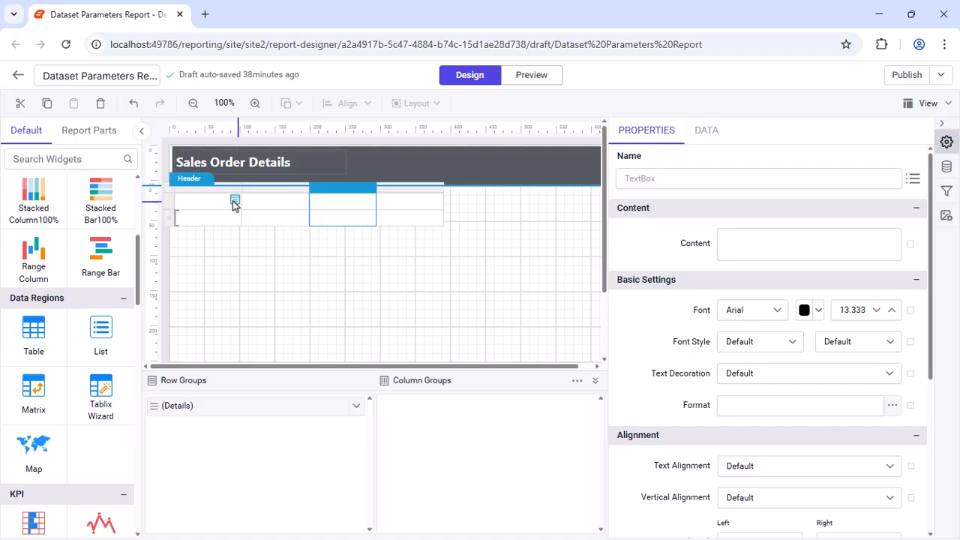
Step: Enter "Order ID" as the first column heading of the table and widen that column
left_click(236, 199)
left_click(846, 244)
type("Order ID")
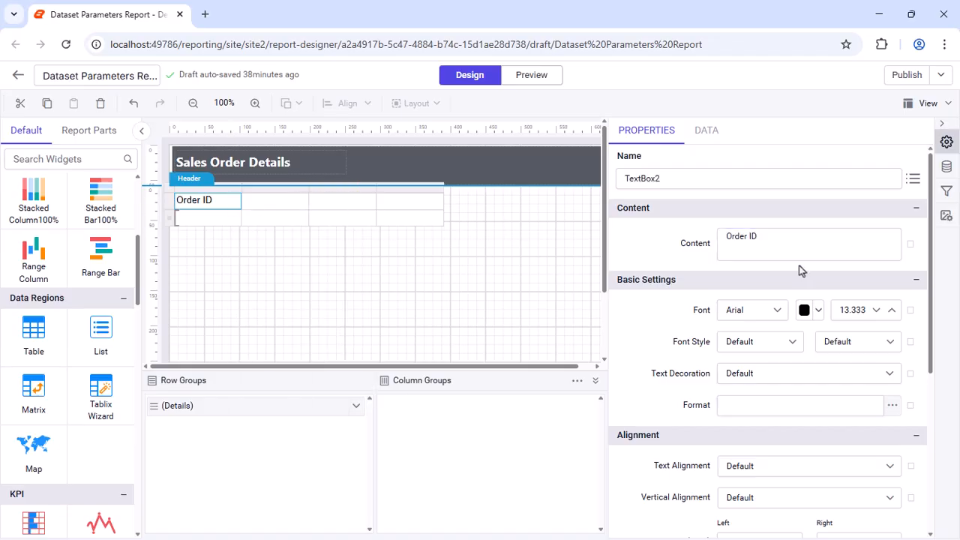
left_click_drag(241, 196, 306, 206)
Step: Enter "Order Quantity" as the second column heading and widen that column
left_click(305, 206)
left_click(800, 244)
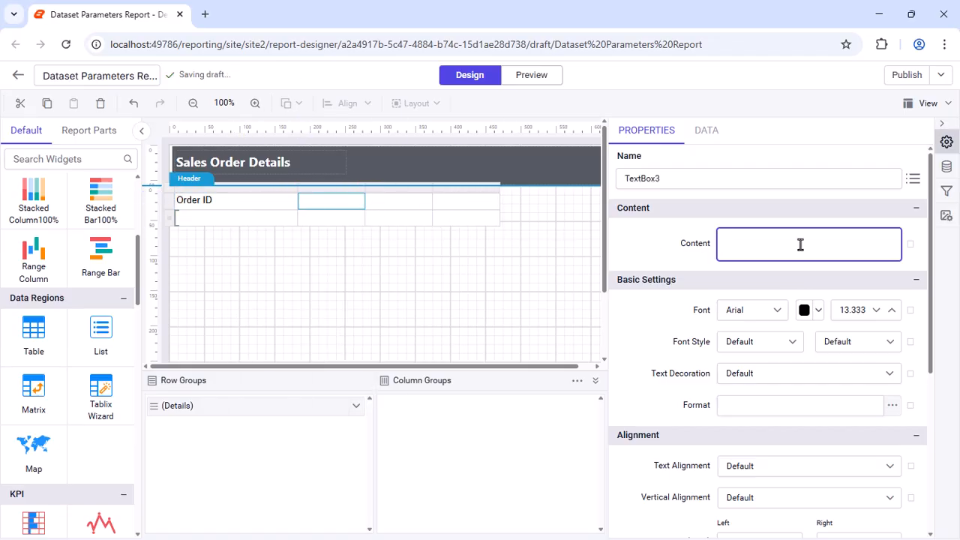
type("Order Quantity")
left_click(781, 269)
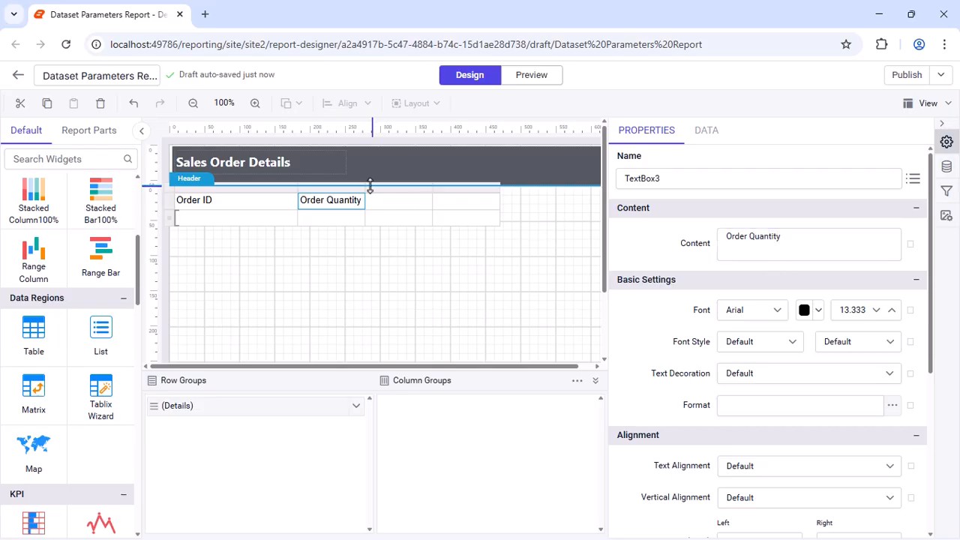
left_click_drag(368, 187, 390, 187)
Step: Enter "Tracking Number" as the third column heading and widen that column
left_click(423, 201)
left_click(826, 244)
type("Tracking Number")
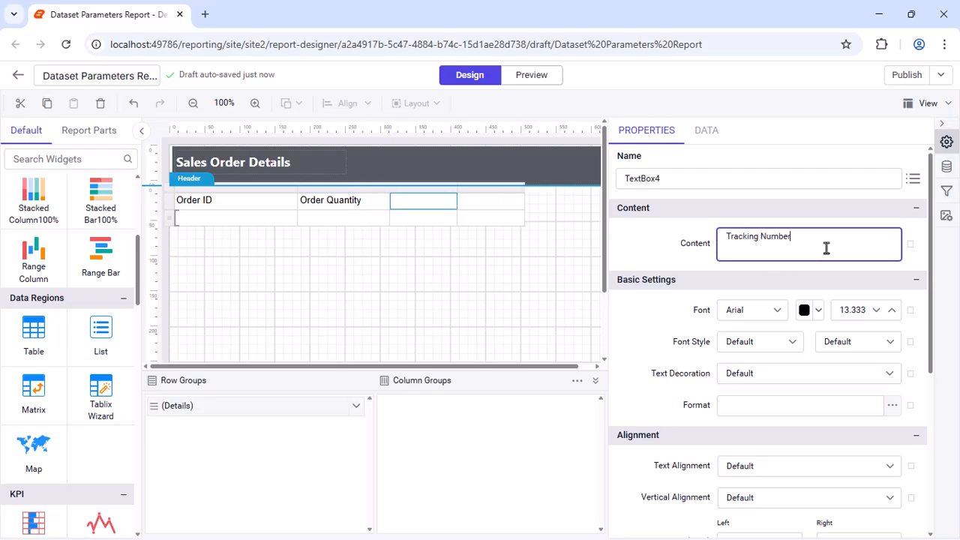
left_click(614, 246)
left_click_drag(455, 189, 483, 190)
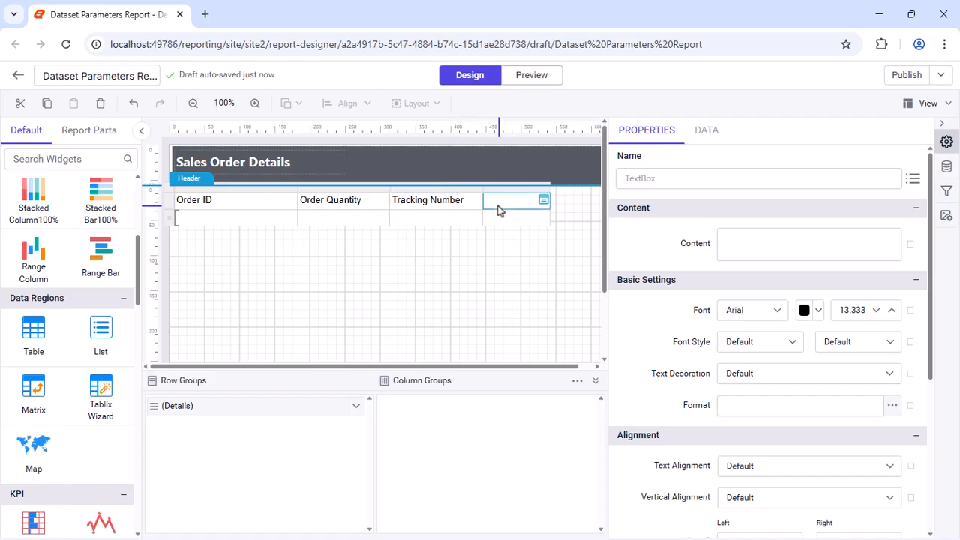
Step: Enter "Unit Price" as the fourth column heading and widen that column to nearly the page's right edge
left_click(499, 208)
left_click(786, 248)
type("Unit Price")
left_click(670, 237)
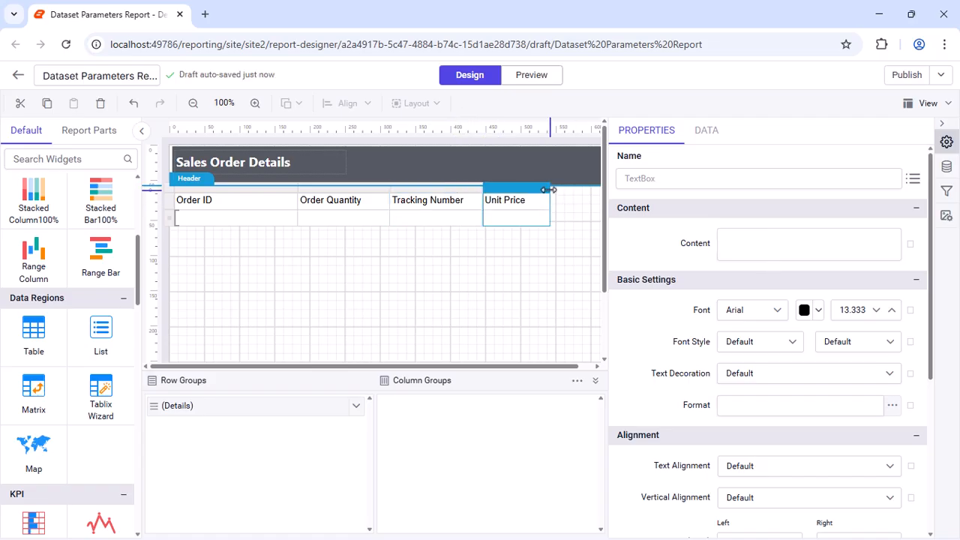
left_click_drag(550, 189, 600, 189)
Step: Set the table's heading row to Left text alignment and Middle vertical alignment
left_click(172, 201)
left_click(870, 466)
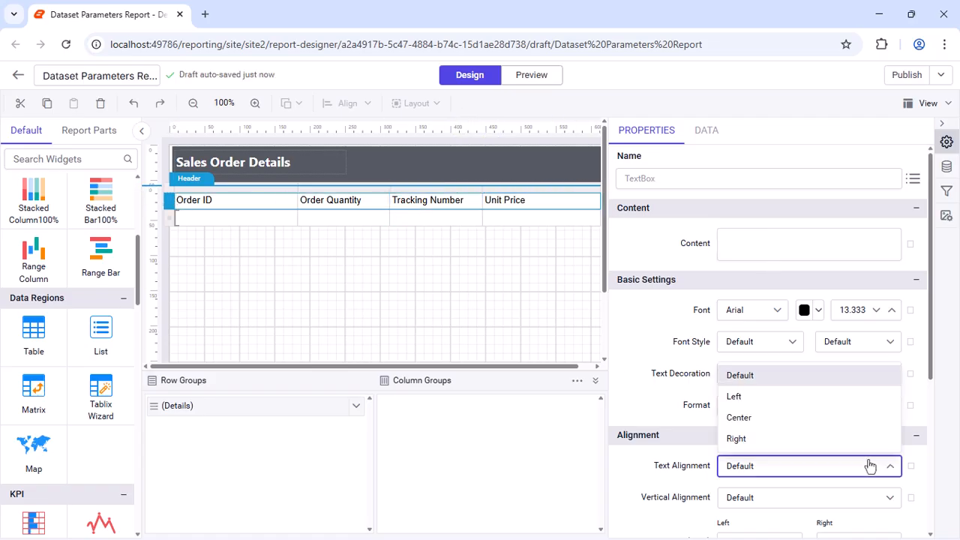
left_click(765, 396)
left_click(888, 497)
left_click(792, 448)
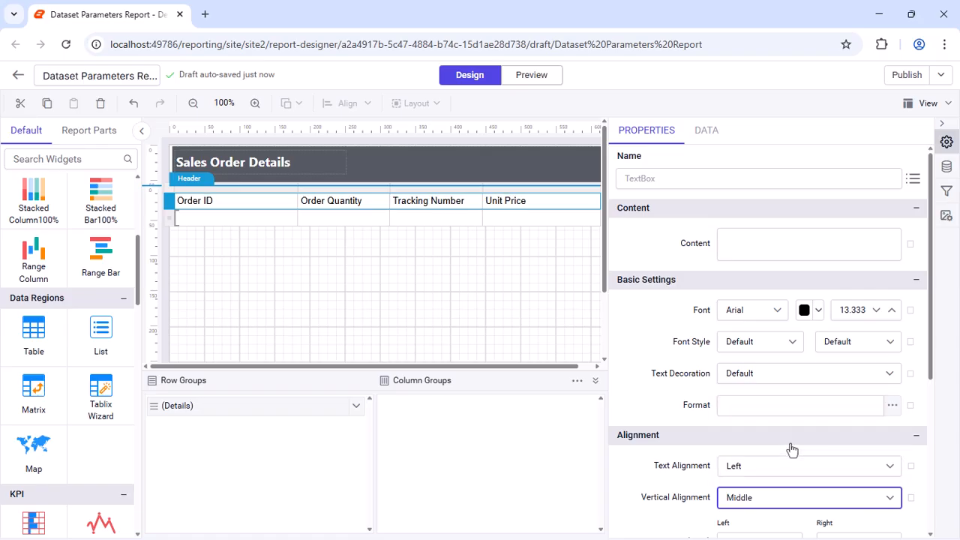
Step: Bind the detail row cells, in column order, to the SalesOrderID, OrderQty, CarrierTrackingNumber and UnitPrice fields
left_click(289, 217)
left_click(336, 268)
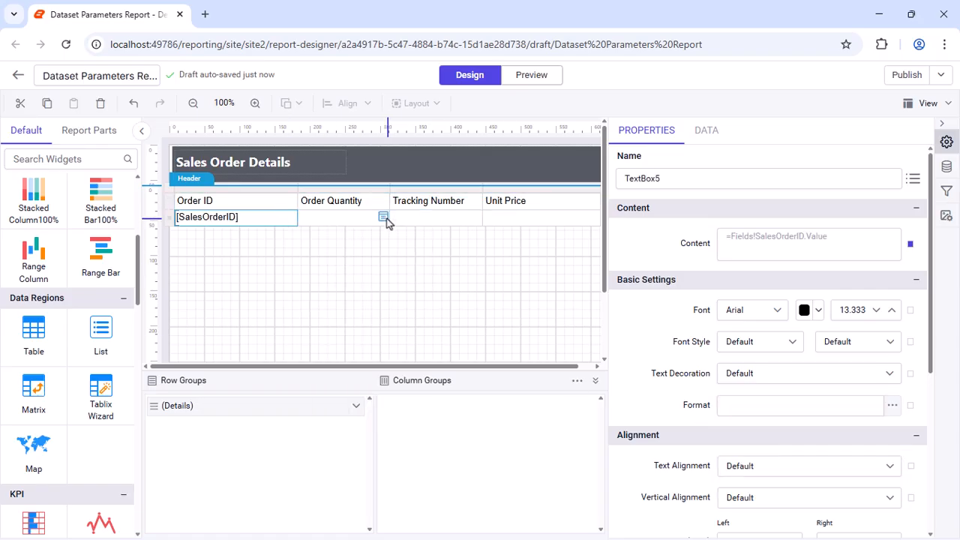
left_click(385, 217)
left_click(469, 348)
left_click(478, 217)
left_click(540, 320)
left_click(595, 217)
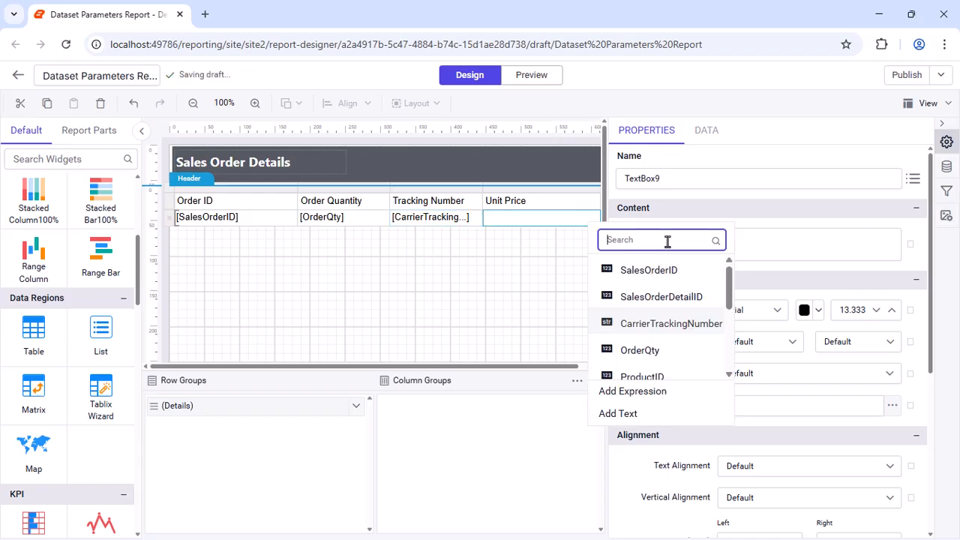
type("Uni")
left_click(640, 270)
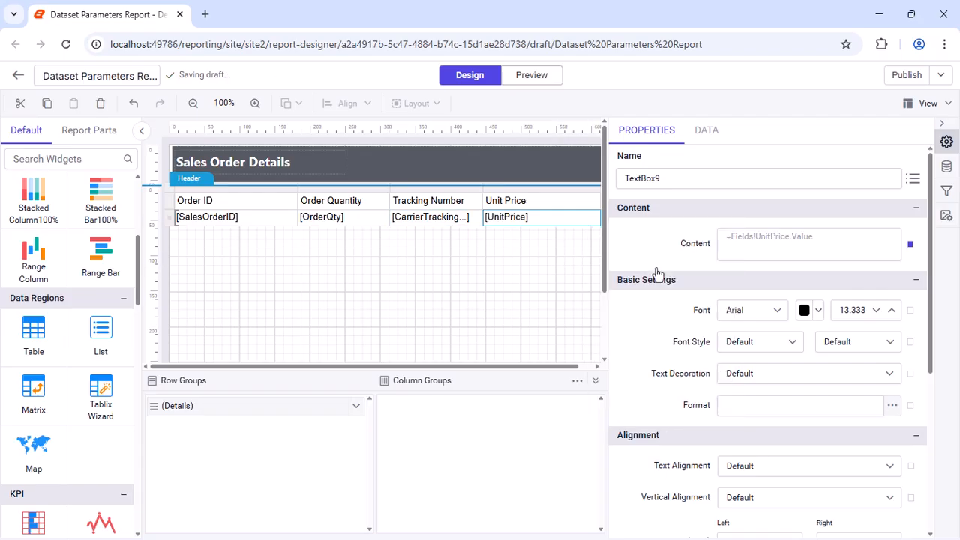
Step: Set the table's detail row to Left text alignment and Middle vertical alignment
left_click(171, 219)
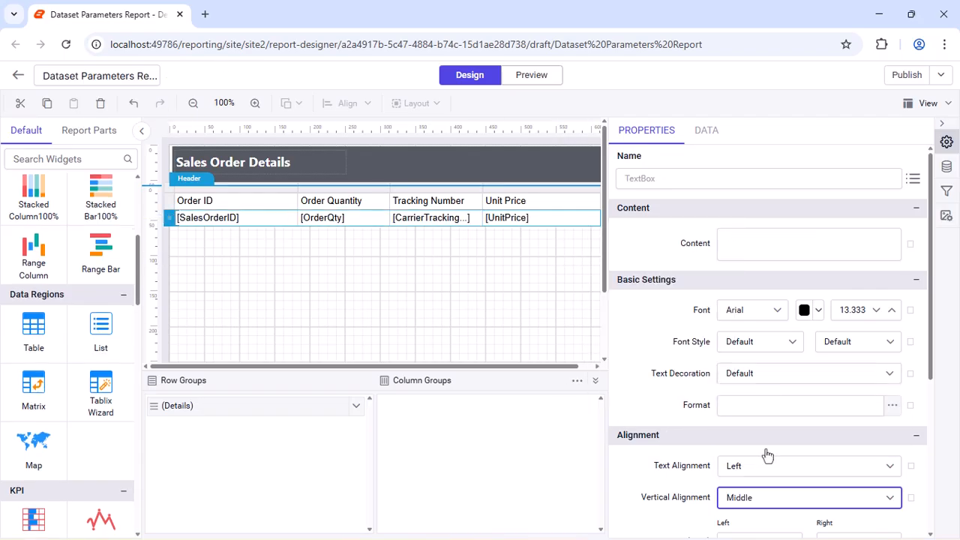
left_click(218, 264)
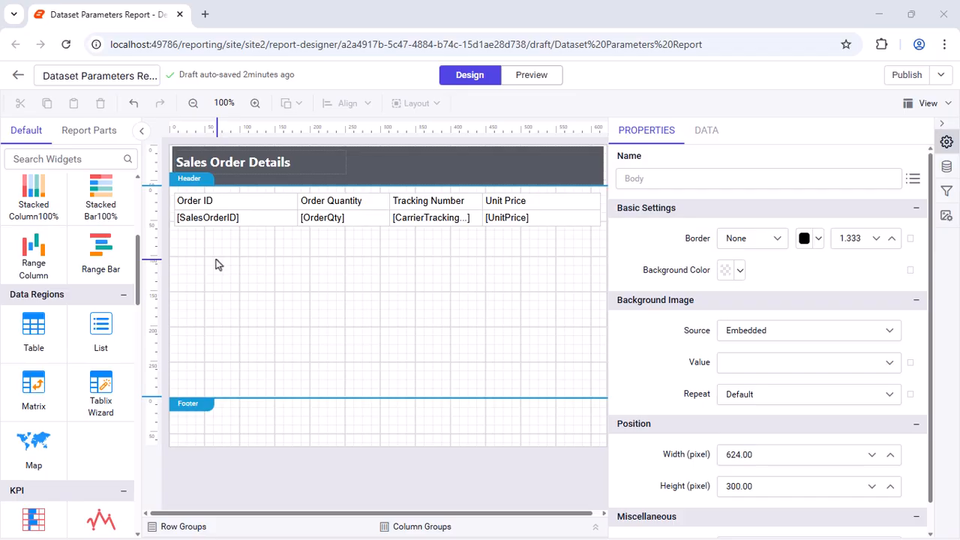
Step: Set the table's heading row font to Segoe UI and make it bold
left_click(212, 201)
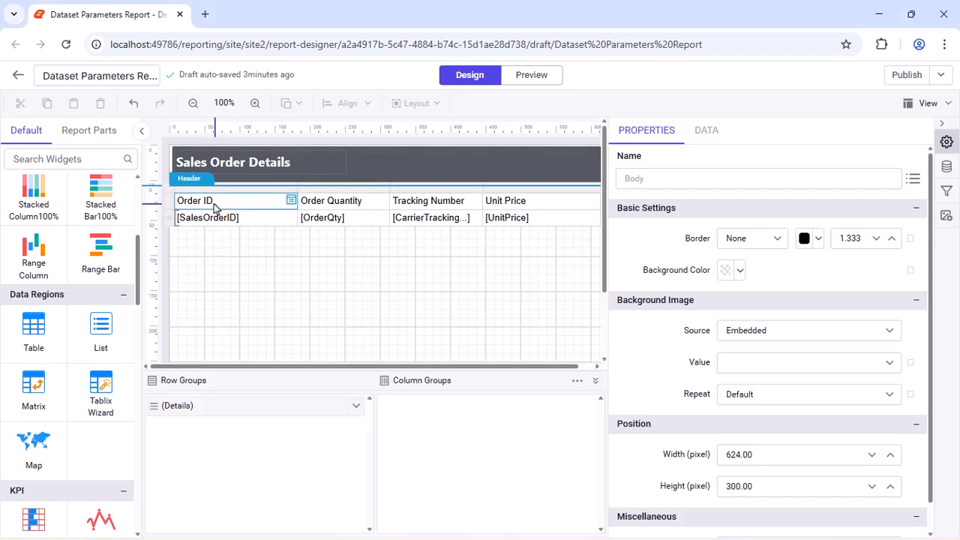
left_click(170, 208)
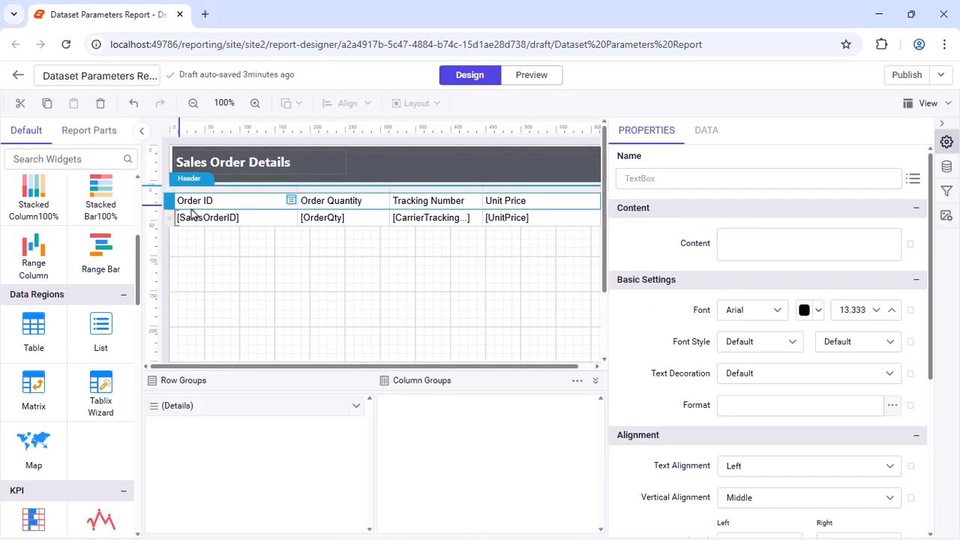
left_click(753, 310)
type("Seg")
left_click(755, 430)
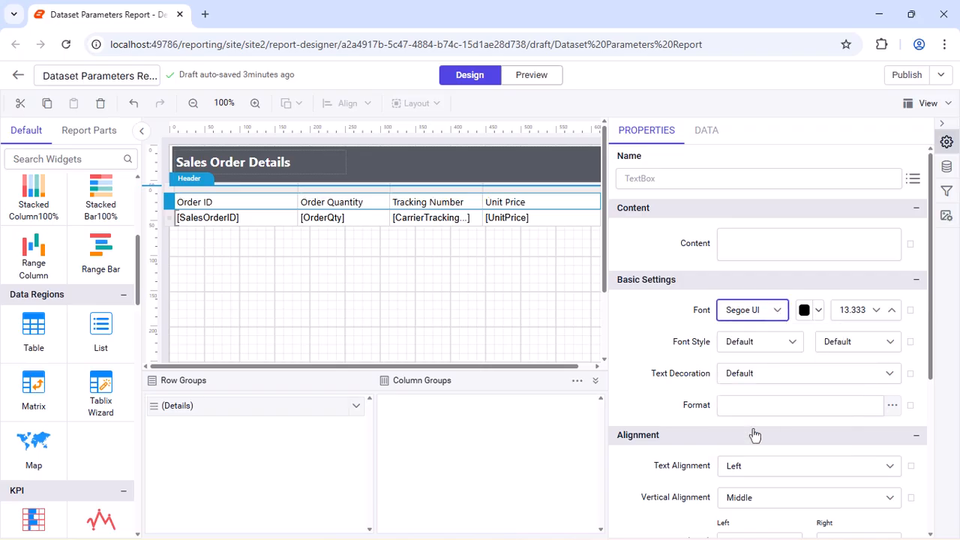
left_click(859, 341)
left_click(861, 425)
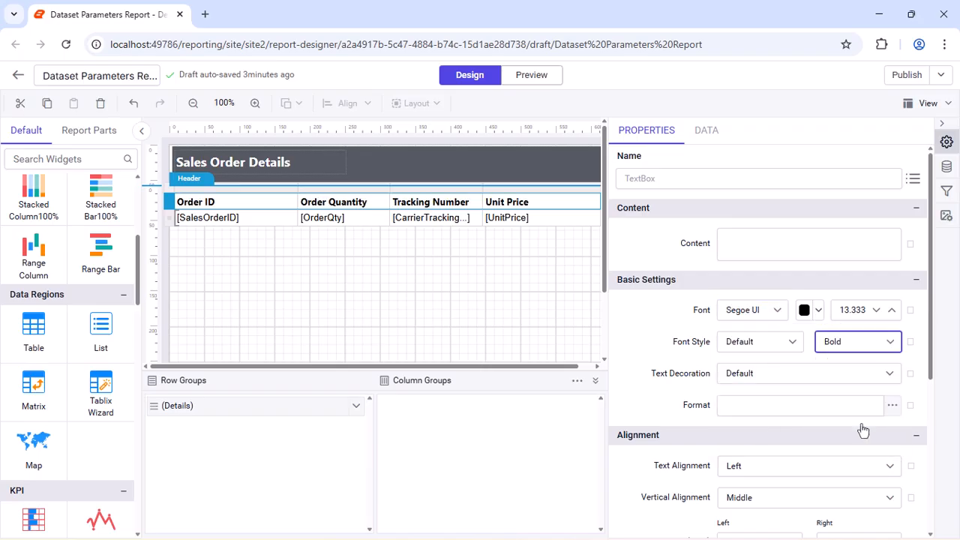
Step: Set the background color of the table's heading row to green, hex 5fbe76
left_click_drag(931, 377, 931, 510)
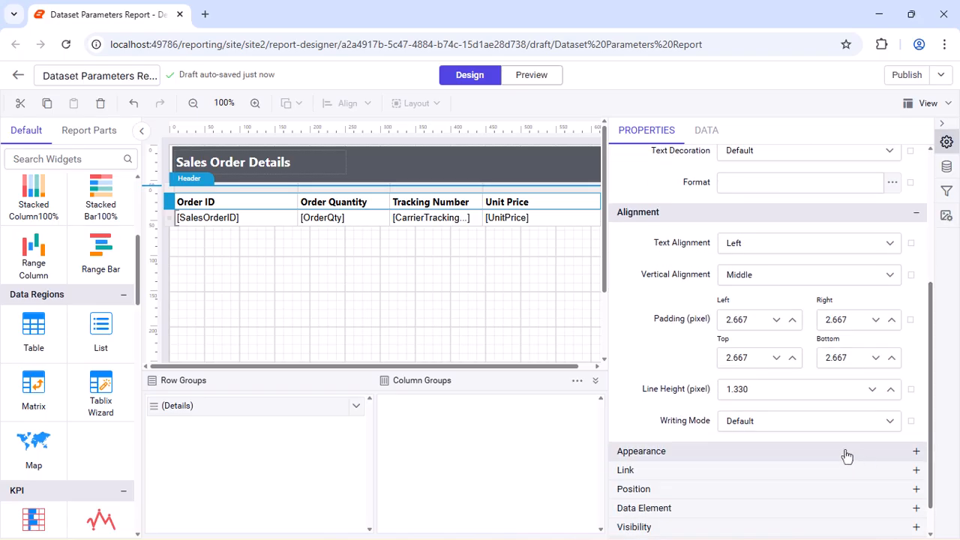
left_click(847, 453)
left_click(740, 481)
double_click(758, 422)
type("5fbe76")
left_click(879, 458)
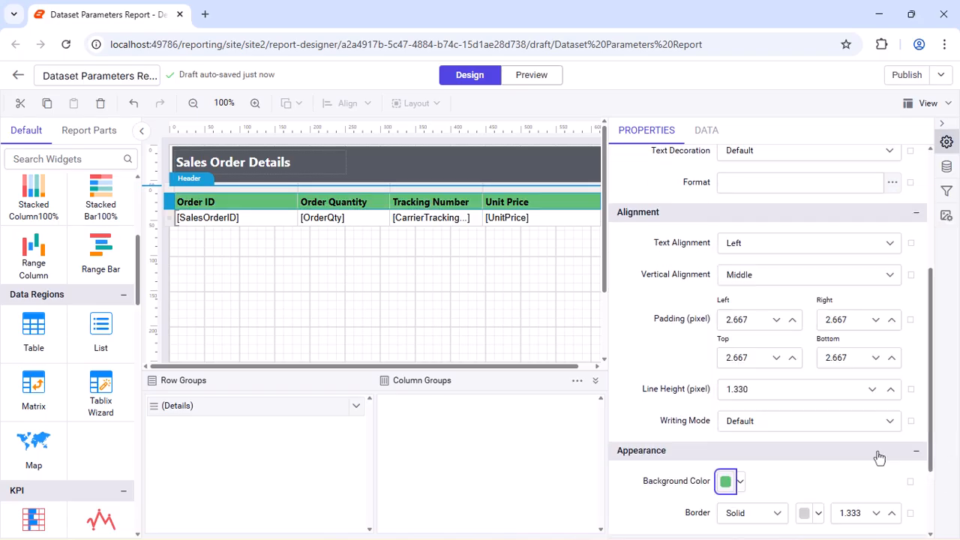
Step: Set the font color of the table's heading row to white
left_click_drag(933, 402, 931, 258)
left_click(818, 310)
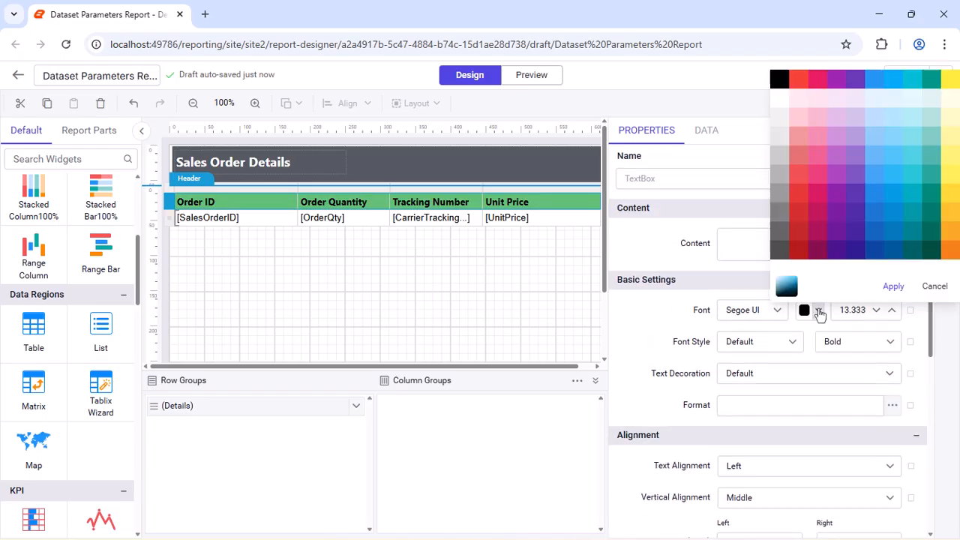
left_click(889, 285)
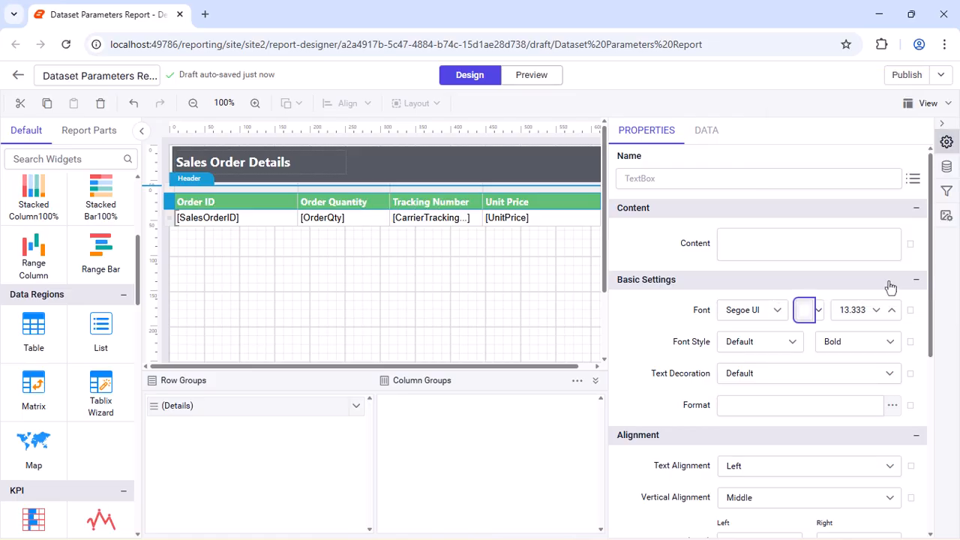
Step: Set the font of the table's detail row to Segoe UI
left_click(170, 218)
left_click(754, 310)
type("Seg")
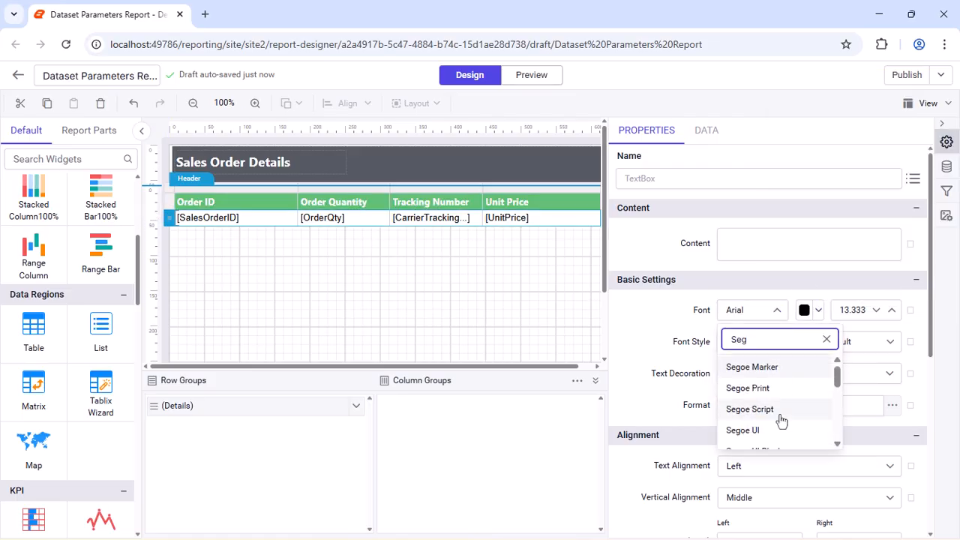
left_click(781, 428)
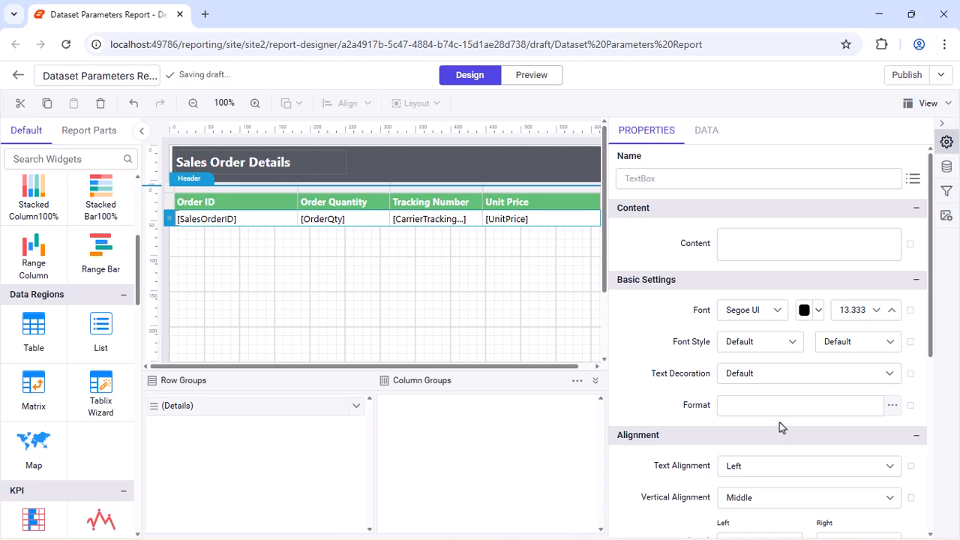
left_click(528, 287)
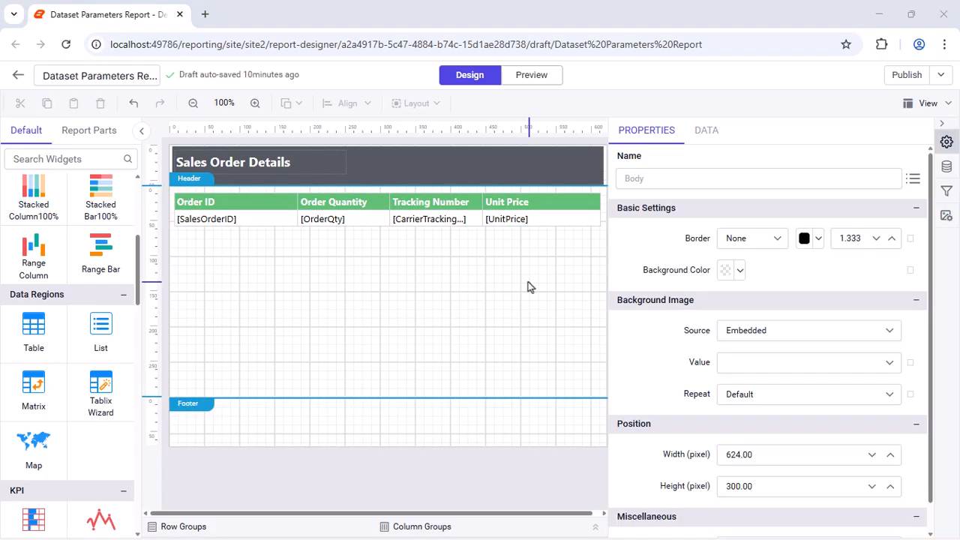
Step: Choose a different format type for the UnitPrice detail cell and apply the format
left_click(525, 220)
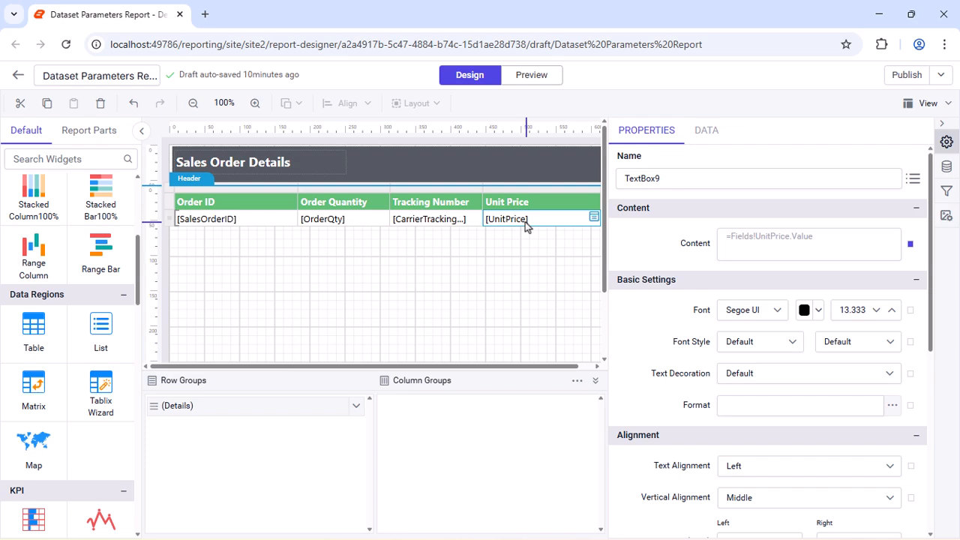
left_click(892, 405)
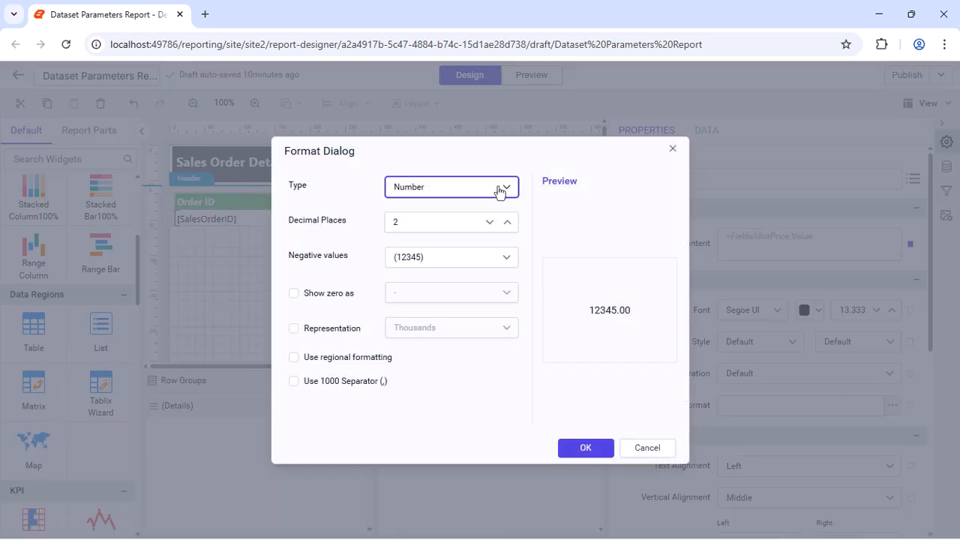
left_click(499, 188)
left_click(445, 239)
left_click(584, 450)
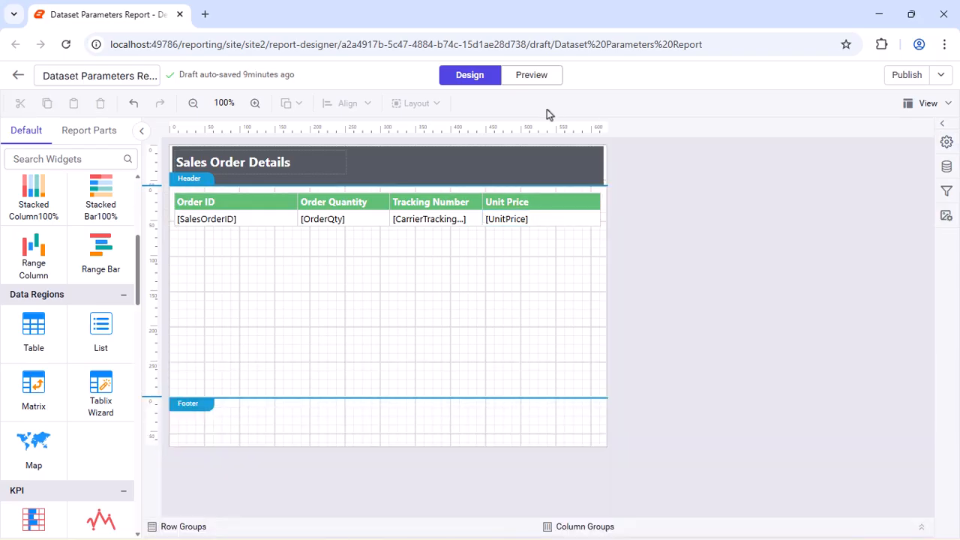
Step: Preview the Dataset Parameters Report
left_click(514, 74)
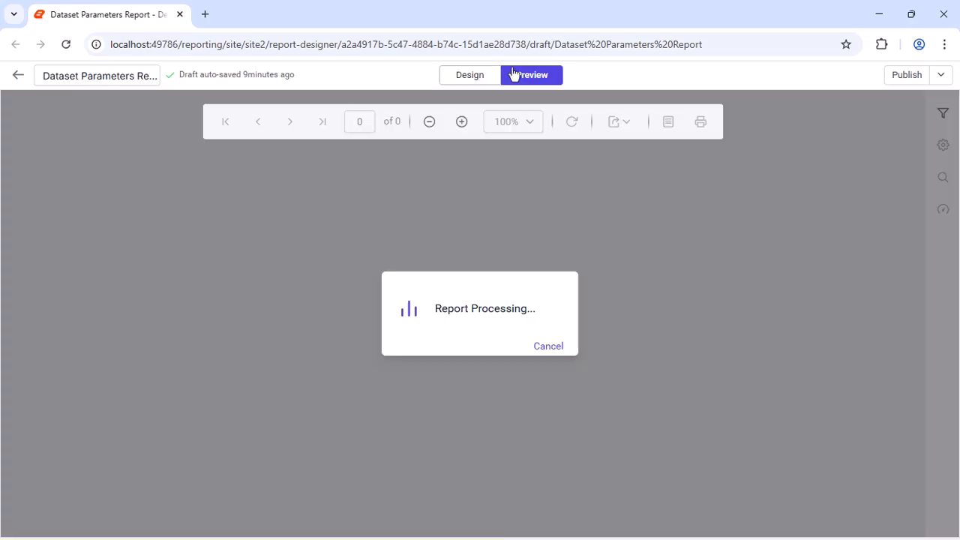